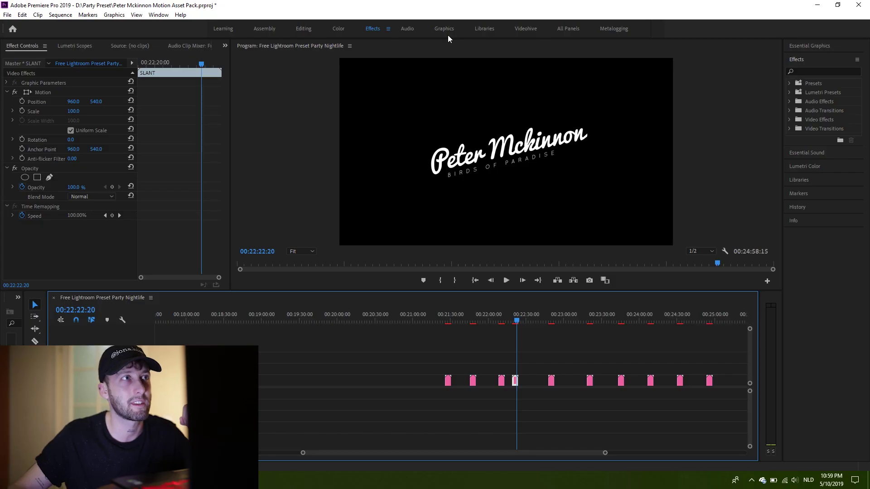
Switch to the Graphics workspace and show the Essential Graphics panel.
{"action": "left_click", "coordinate": [446, 32]}
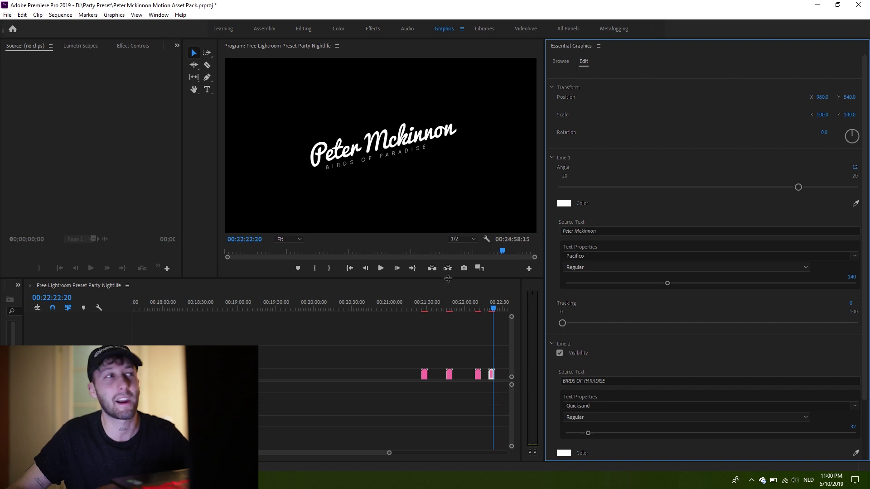
{"action": "left_click", "coordinate": [158, 15]}
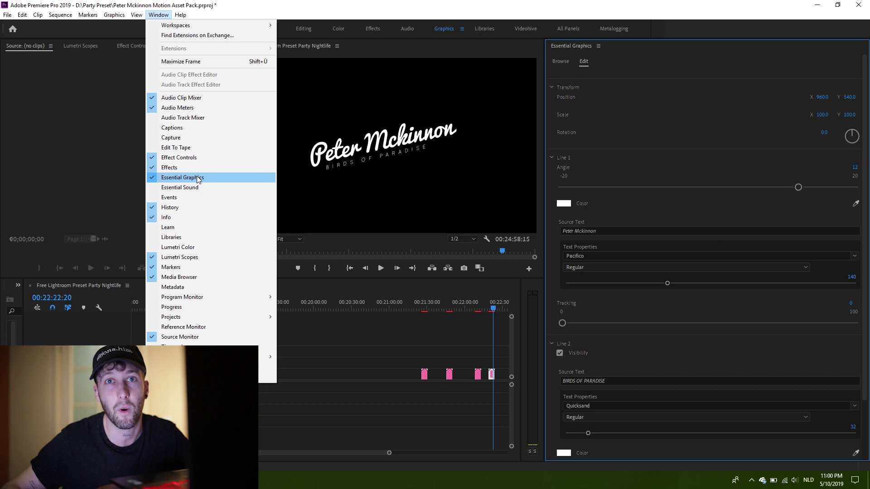
{"action": "left_click", "coordinate": [492, 376]}
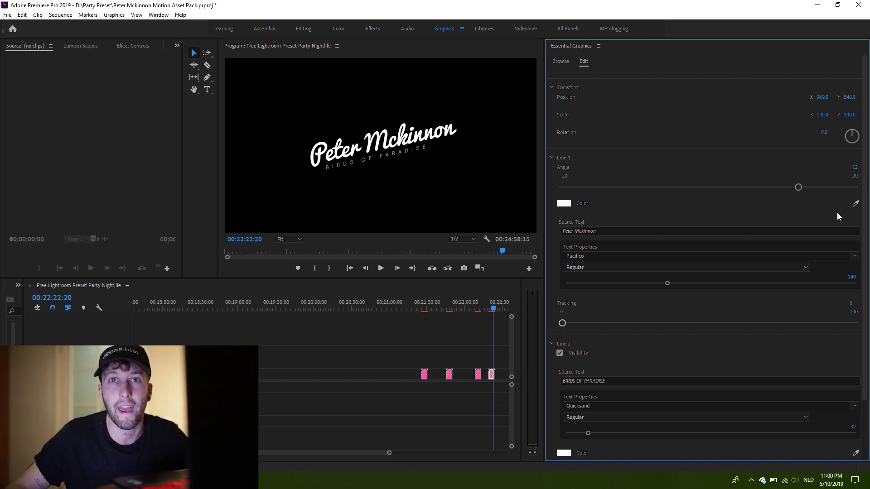
Tilt the title's Line 1 to angle 17 and enlarge it to size 201.
{"action": "left_click_drag", "start_coordinate": [824, 186], "coordinate": [832, 187]}
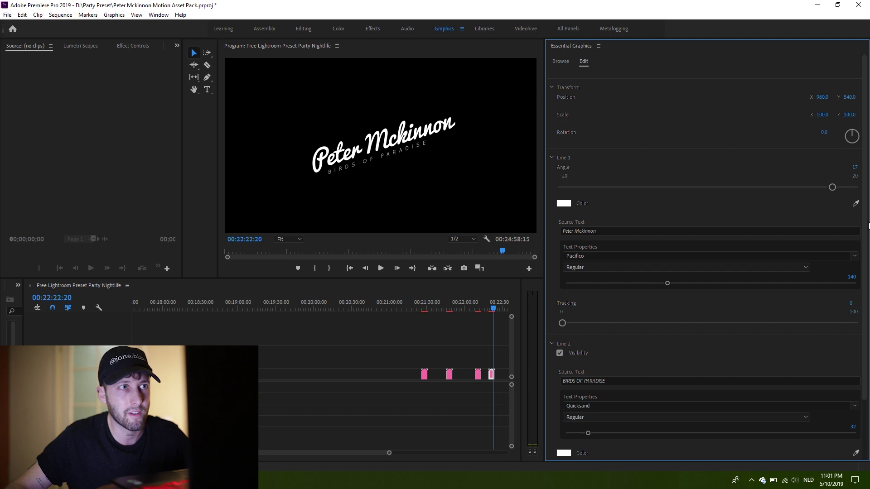
{"action": "left_click_drag", "start_coordinate": [866, 227], "coordinate": [856, 271]}
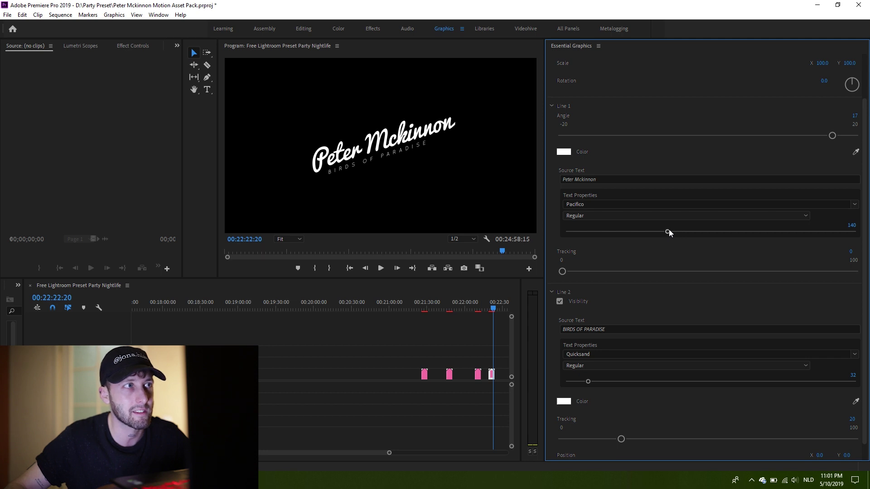
{"action": "left_click_drag", "start_coordinate": [694, 232], "coordinate": [711, 232]}
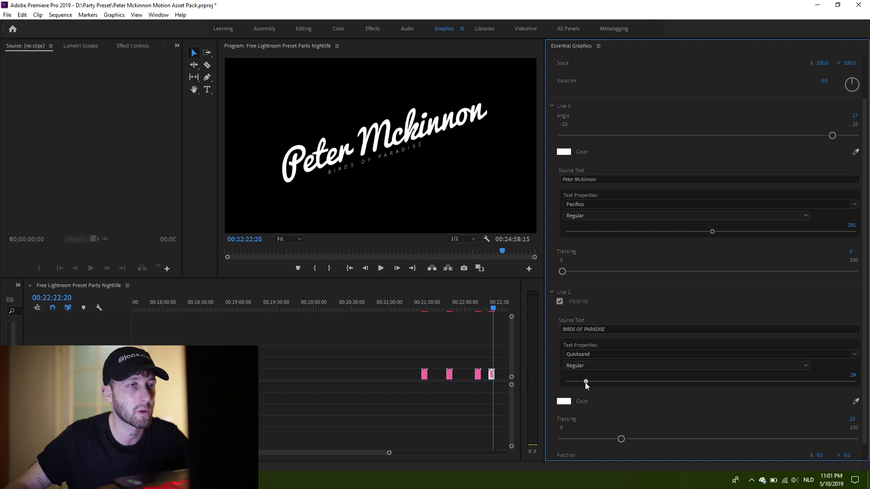
Browse the main line's font list, then close it without changing the font.
{"action": "left_click", "coordinate": [625, 203]}
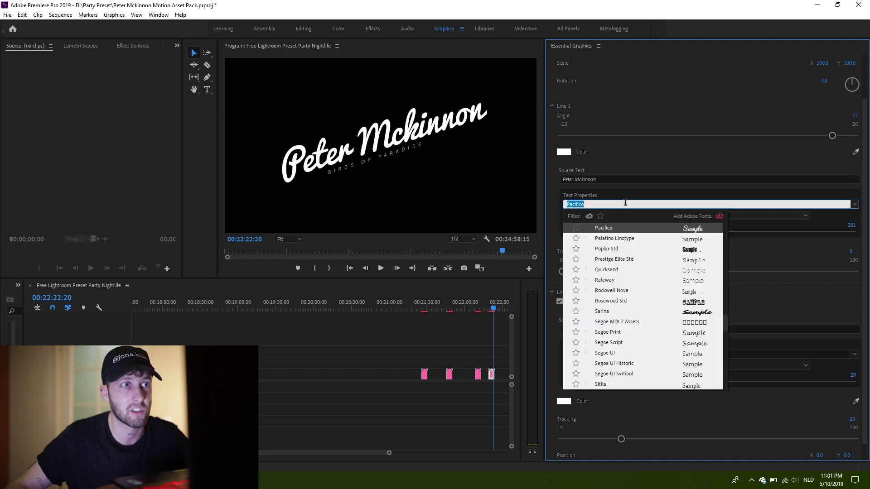
{"action": "scroll", "coordinate": [632, 300], "scroll_direction": "up", "scroll_amount": 4}
{"action": "scroll", "coordinate": [634, 285], "scroll_direction": "down", "scroll_amount": 5}
{"action": "key", "text": "Escape"}
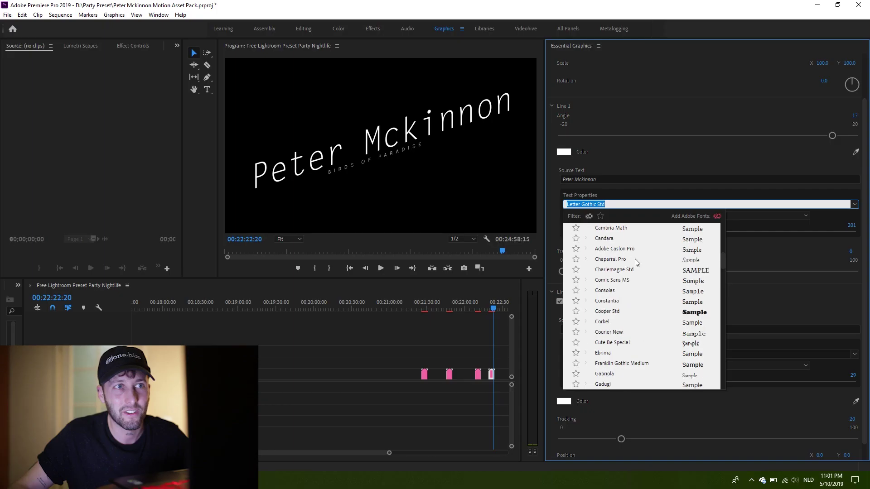
Give the main line the Birch Std font and the red colour BA1D1D.
{"action": "scroll", "coordinate": [638, 257], "scroll_direction": "up", "scroll_amount": 2}
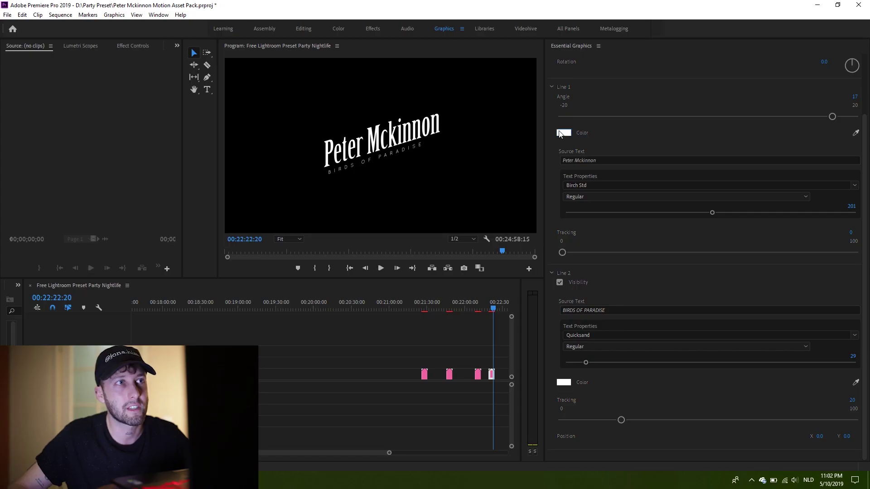
{"action": "left_click", "coordinate": [564, 133]}
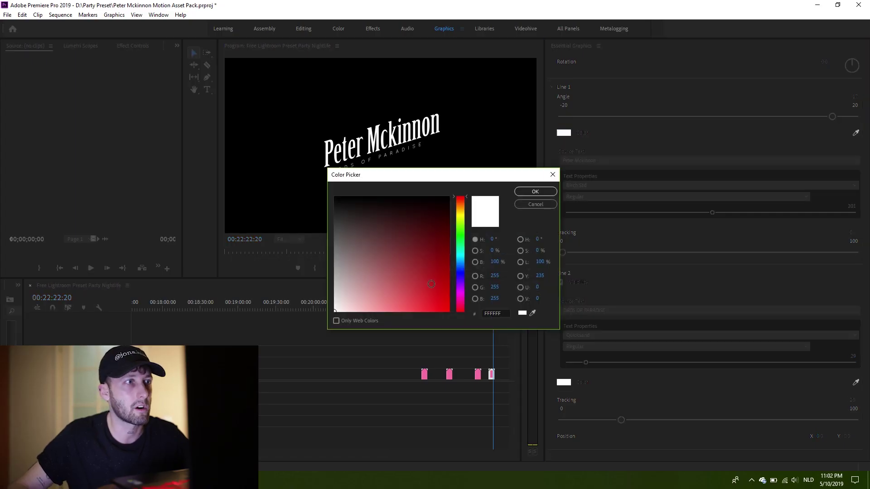
{"action": "left_click", "coordinate": [521, 192]}
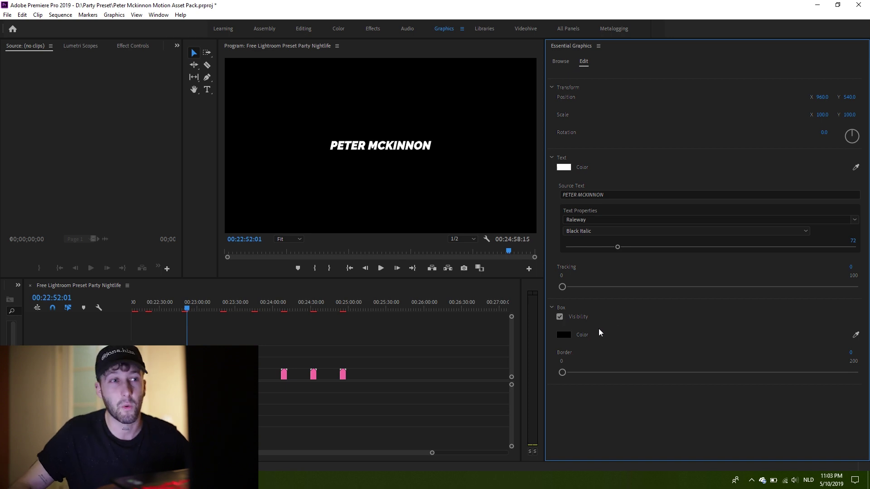
{"action": "left_click", "coordinate": [565, 335]}
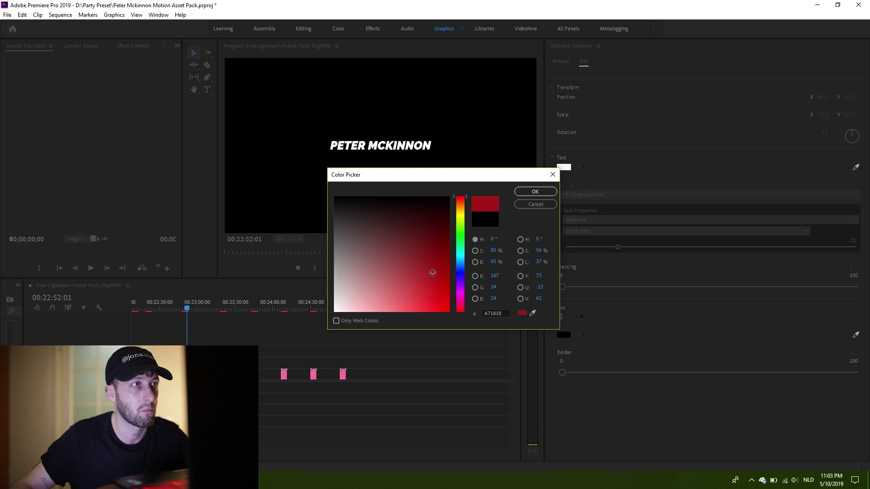
{"action": "left_click", "coordinate": [535, 192]}
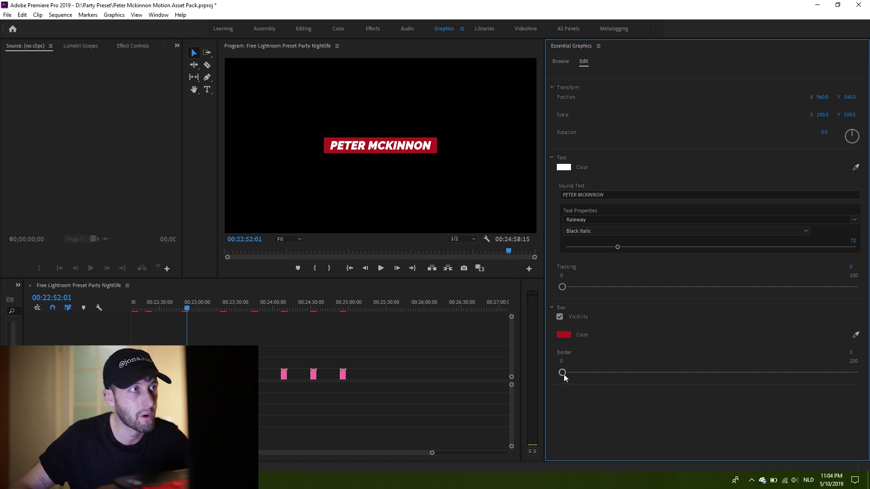
{"action": "mouse_move", "coordinate": [644, 372]}
{"action": "left_mouse_down"}
{"action": "mouse_move", "coordinate": [733, 372]}
{"action": "mouse_move", "coordinate": [605, 373]}
{"action": "left_mouse_up"}
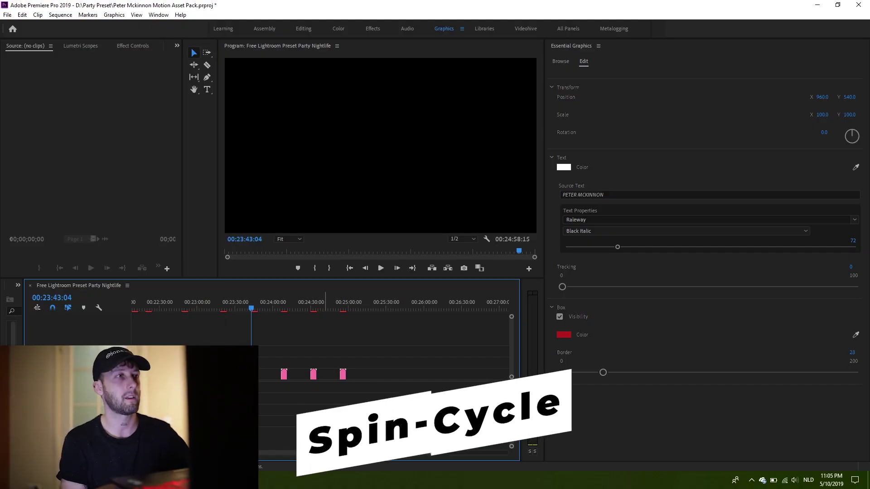
Play the sequence and scroll Essential Graphics to review Line 2 and shape settings.
{"action": "key", "text": "space"}
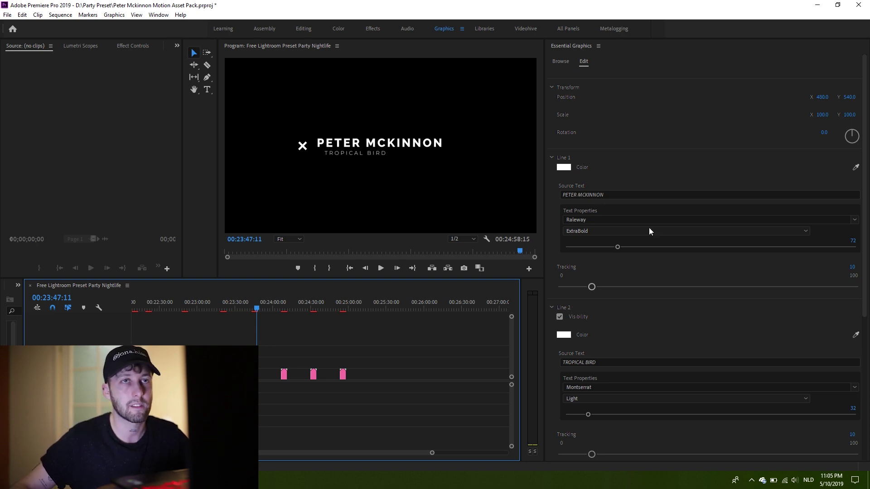
{"action": "left_click_drag", "start_coordinate": [863, 201], "coordinate": [862, 374]}
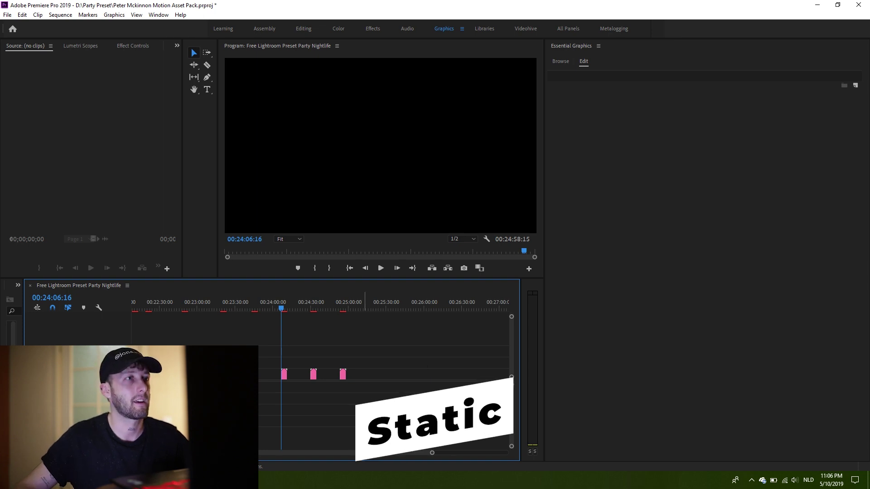
Preview the 'Coffee Owl' title, jump to the next edit, and play the Stutter title.
{"action": "key", "text": "space"}
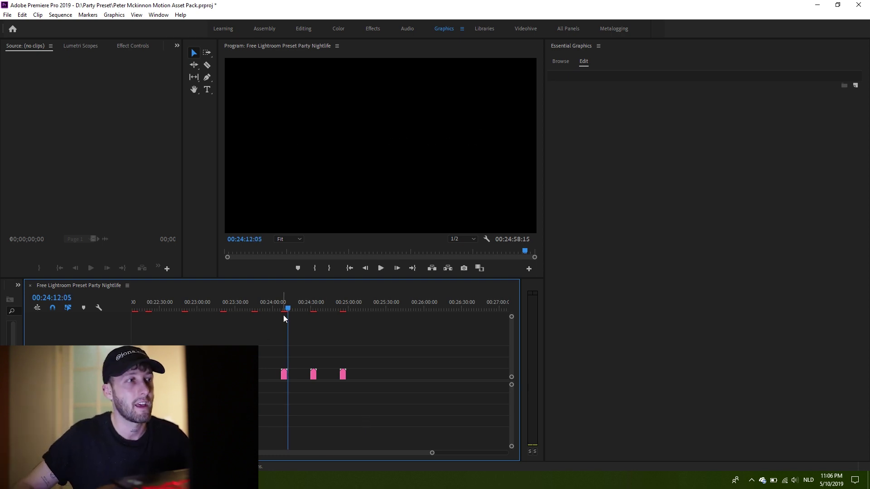
{"action": "key", "text": "space"}
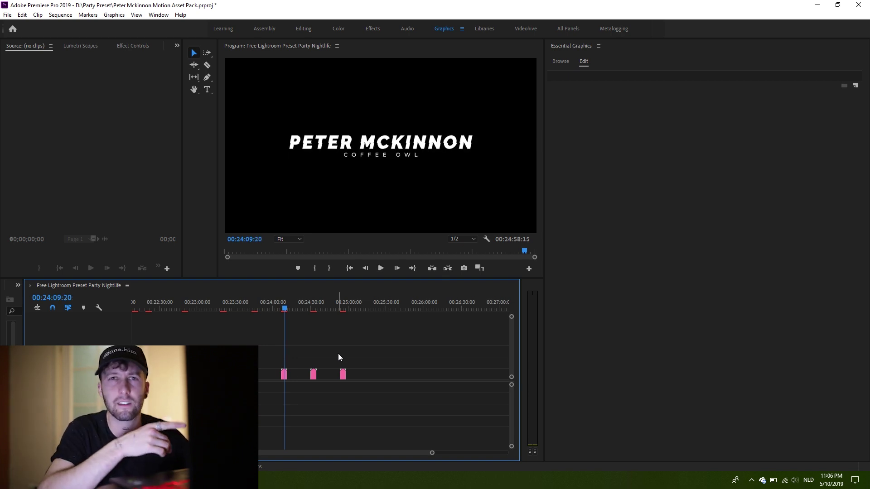
{"action": "key", "text": "space"}
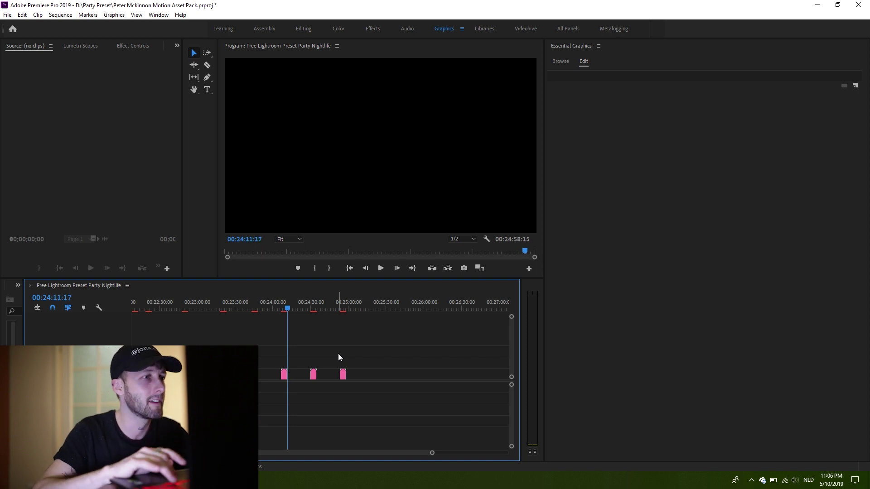
{"action": "key", "text": "Down"}
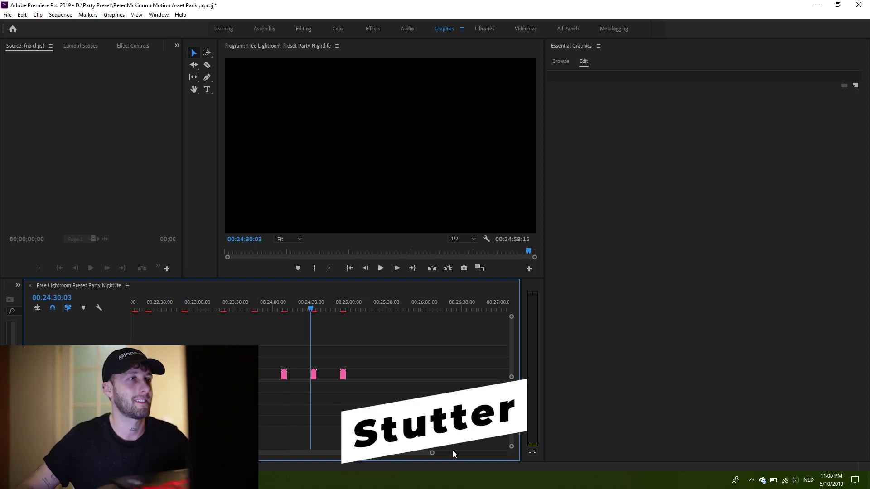
{"action": "key", "text": "space"}
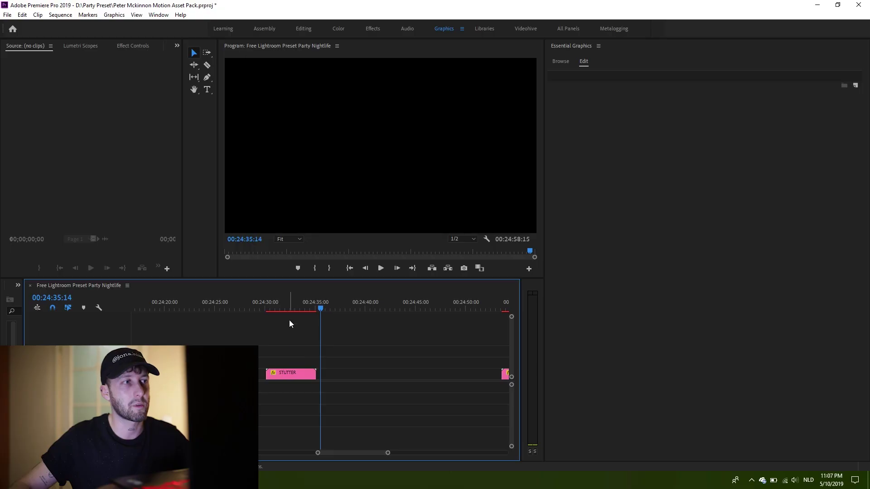
Delete the short clip before the STUTTER title and close the gap it leaves.
{"action": "left_click", "coordinate": [268, 309]}
{"action": "key", "text": "space"}
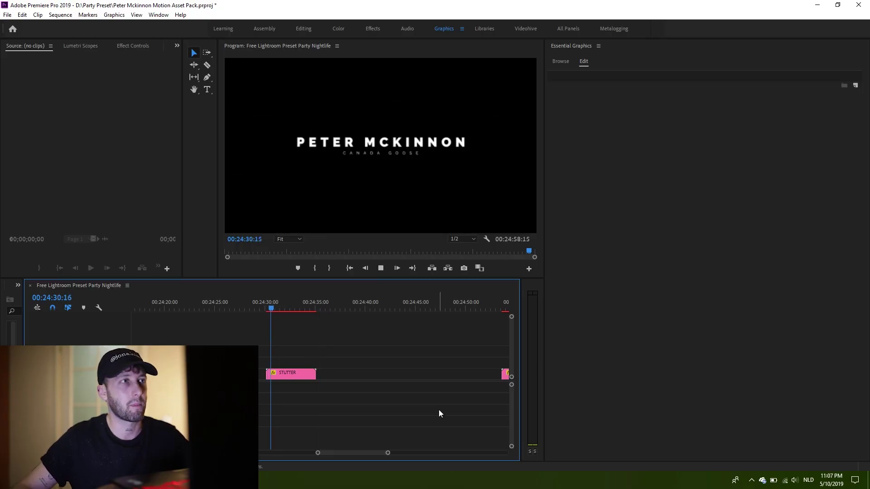
{"action": "left_click", "coordinate": [300, 375]}
{"action": "left_click_drag", "start_coordinate": [293, 309], "coordinate": [287, 309]}
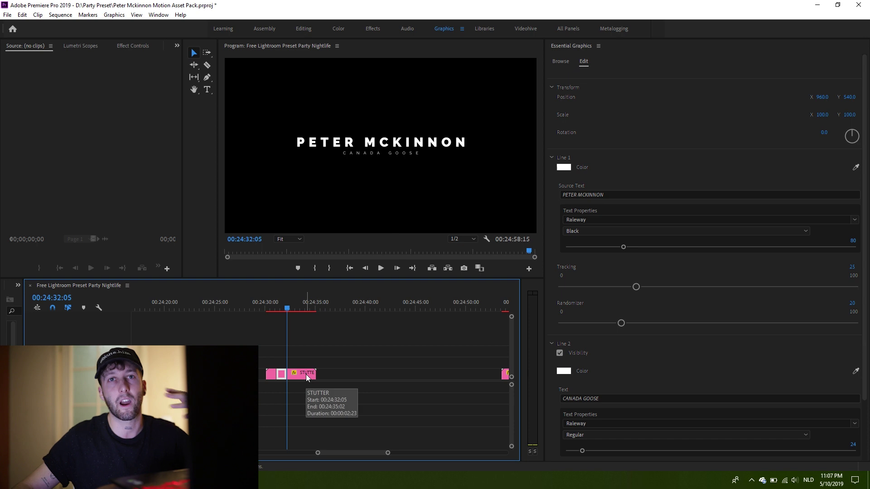
{"action": "left_click", "coordinate": [281, 374]}
{"action": "key", "text": "Delete"}
{"action": "left_click", "coordinate": [282, 375]}
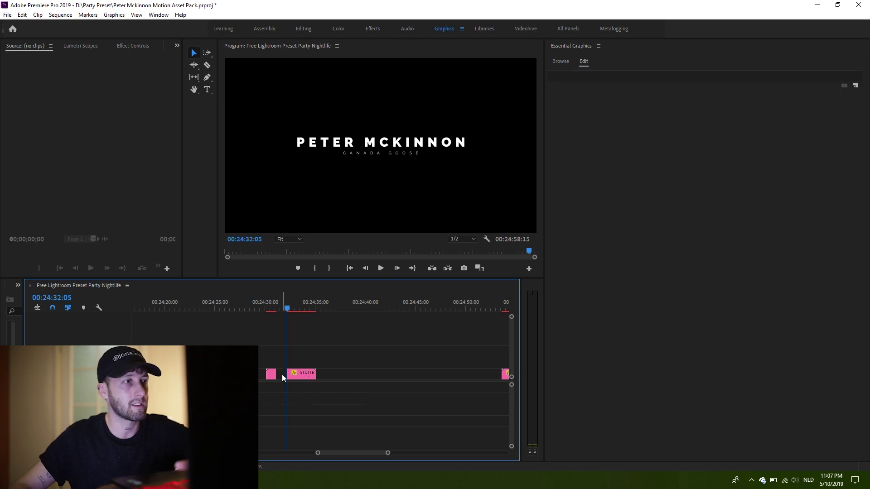
{"action": "key", "text": "Delete"}
Check the tightened section and set the STUTTER title's speed to 250%.
{"action": "key", "text": "space"}
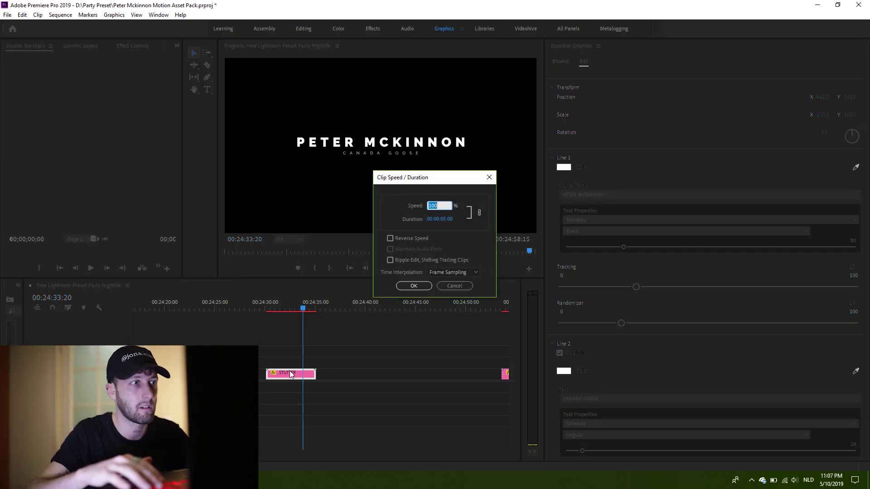
{"action": "type", "text": "250"}
{"action": "key", "text": "Return"}
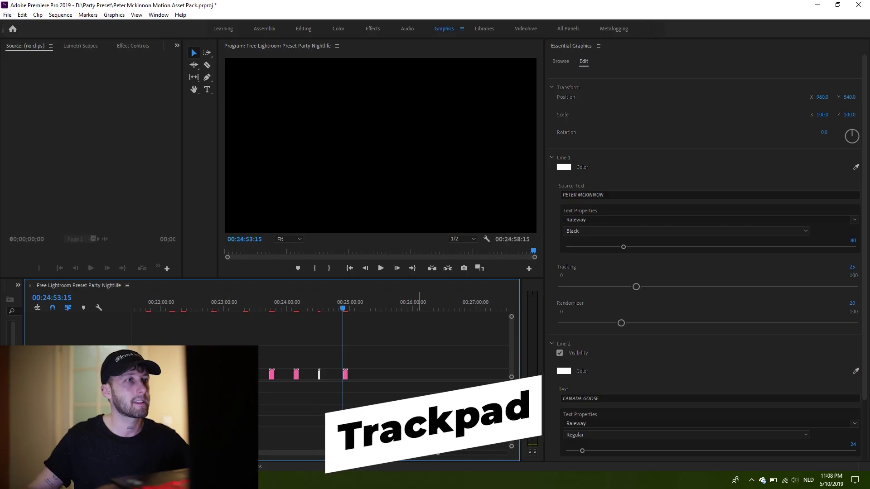
Preview the faster stutter title, shift the third clip later, and zoom in near 09:37.
{"action": "key", "text": "space"}
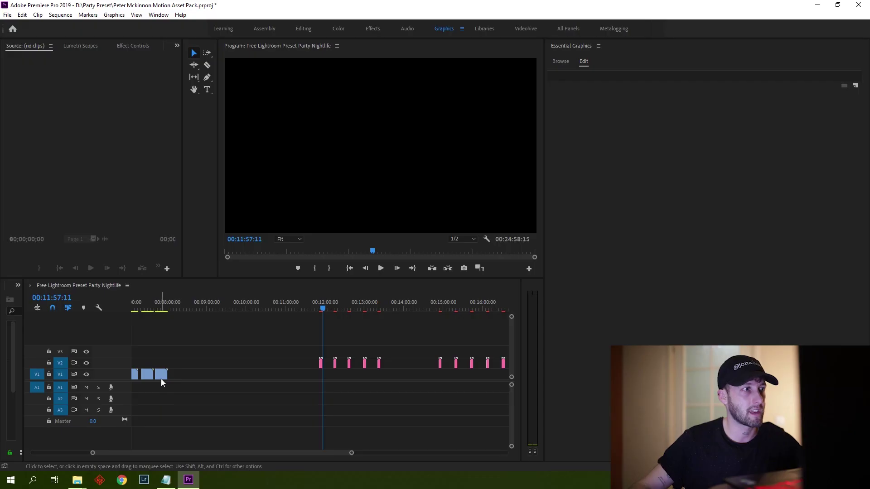
{"action": "left_click_drag", "start_coordinate": [161, 376], "coordinate": [232, 376]}
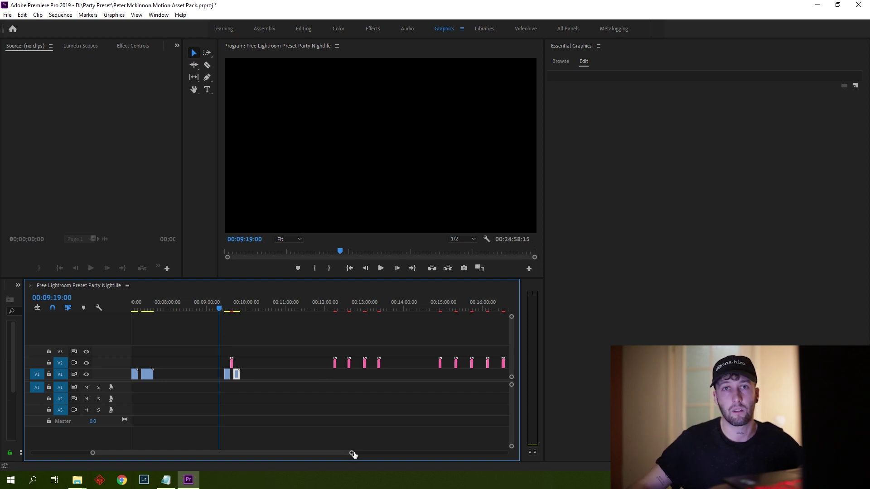
{"action": "left_click_drag", "start_coordinate": [354, 455], "coordinate": [320, 456]}
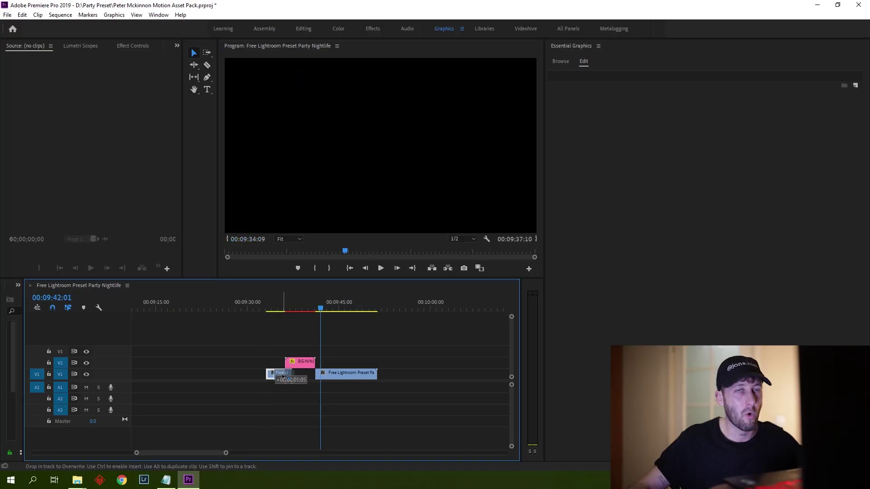
Nudge the short V1 clip under the BG graphic and play from about 09:35.
{"action": "left_click_drag", "start_coordinate": [283, 377], "coordinate": [291, 377]}
{"action": "left_click", "coordinate": [278, 309]}
{"action": "key", "text": "space"}
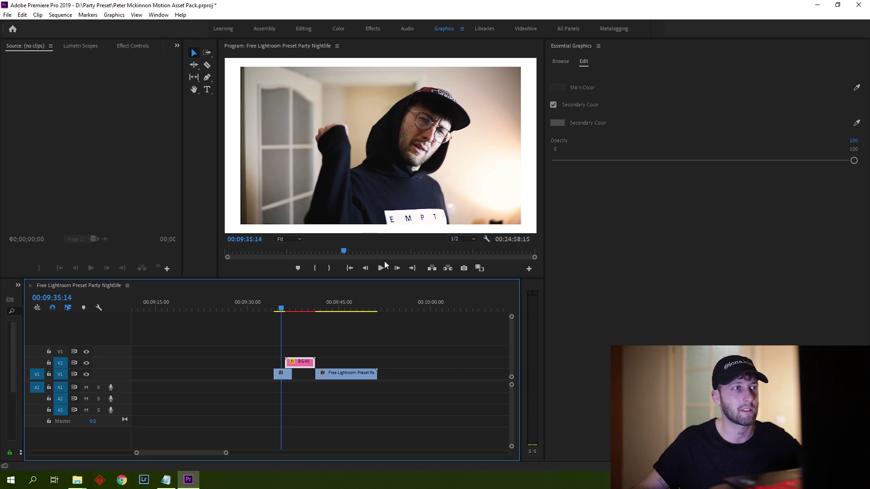
{"action": "left_click", "coordinate": [337, 303]}
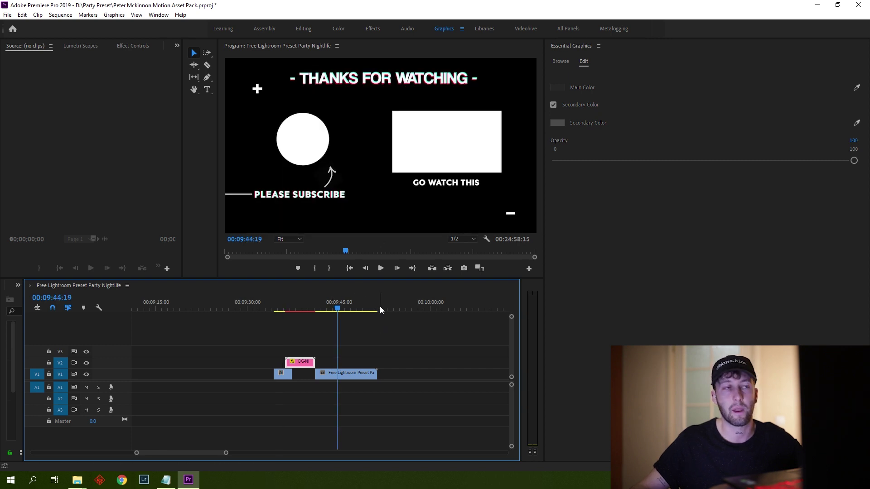
{"action": "left_click", "coordinate": [288, 310]}
{"action": "left_click_drag", "start_coordinate": [288, 310], "coordinate": [289, 309]}
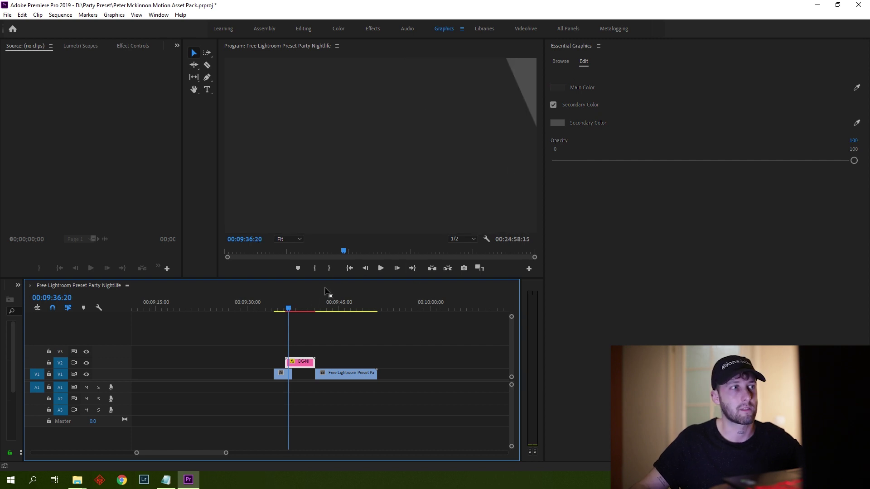
{"action": "left_click_drag", "start_coordinate": [289, 309], "coordinate": [284, 309]}
{"action": "key", "text": "space"}
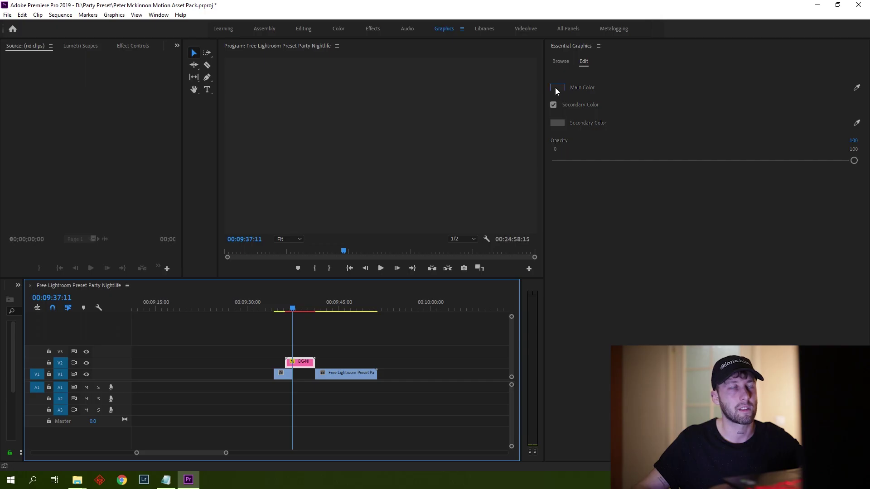
Set the background graphic's Main Color to black and Secondary Color to white.
{"action": "left_click", "coordinate": [555, 87]}
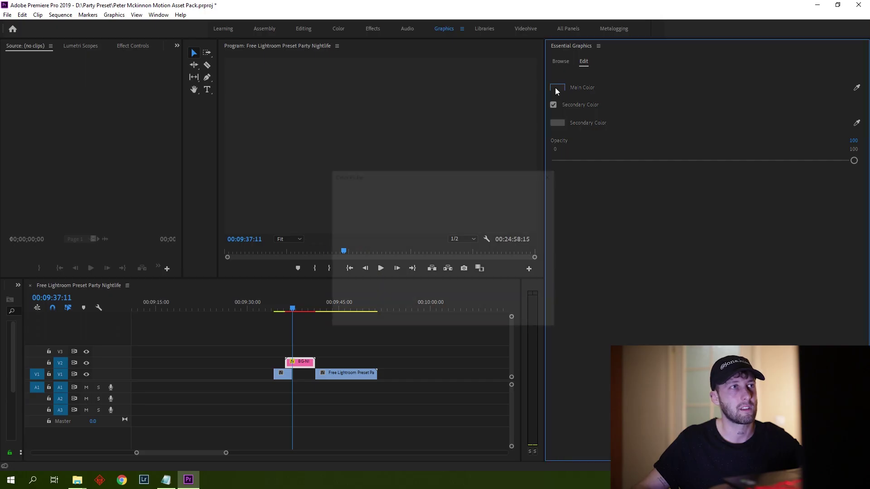
{"action": "left_click", "coordinate": [540, 193]}
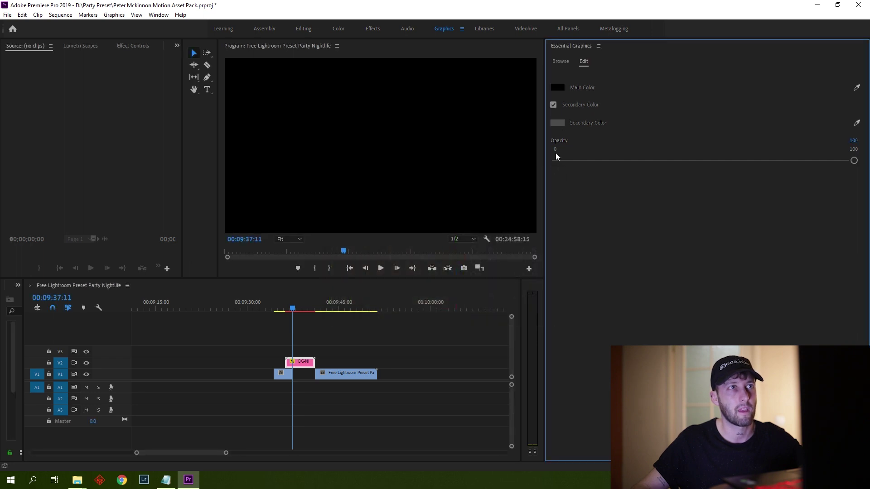
{"action": "left_click", "coordinate": [558, 125]}
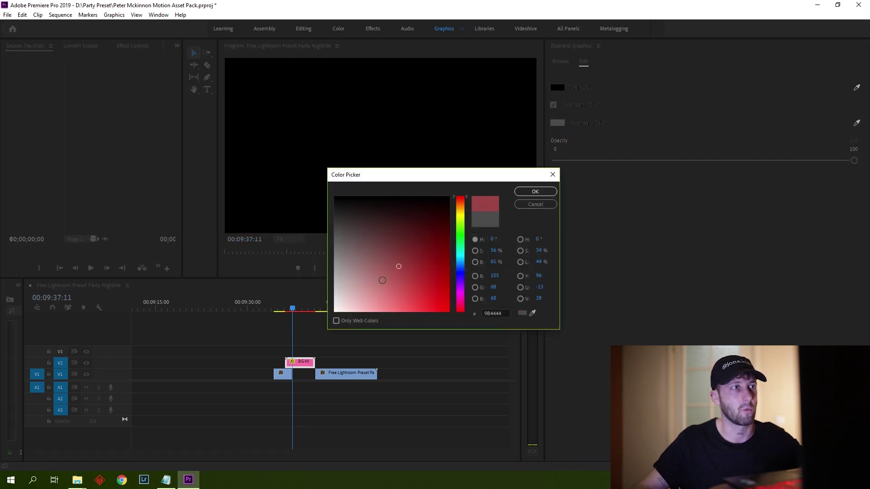
{"action": "left_click", "coordinate": [541, 192]}
Play the recoloured transition from 09:35, then preview the graphics around 12:58.
{"action": "left_click", "coordinate": [279, 308]}
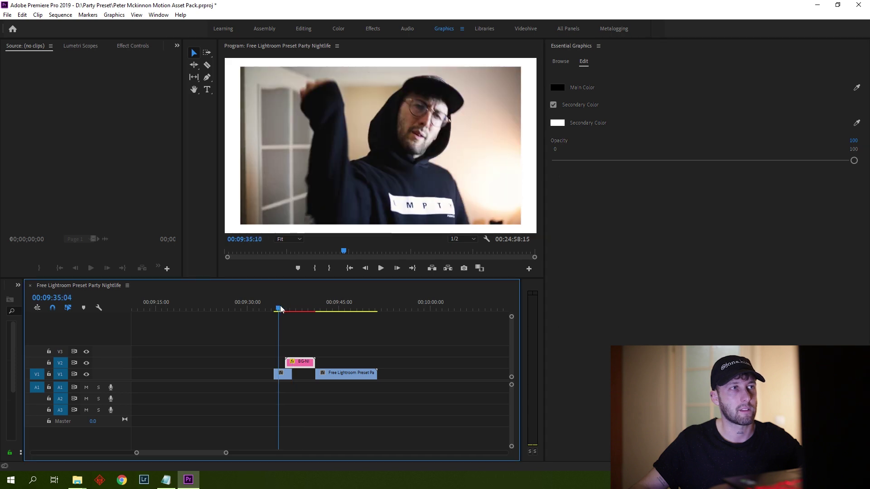
{"action": "key", "text": "space"}
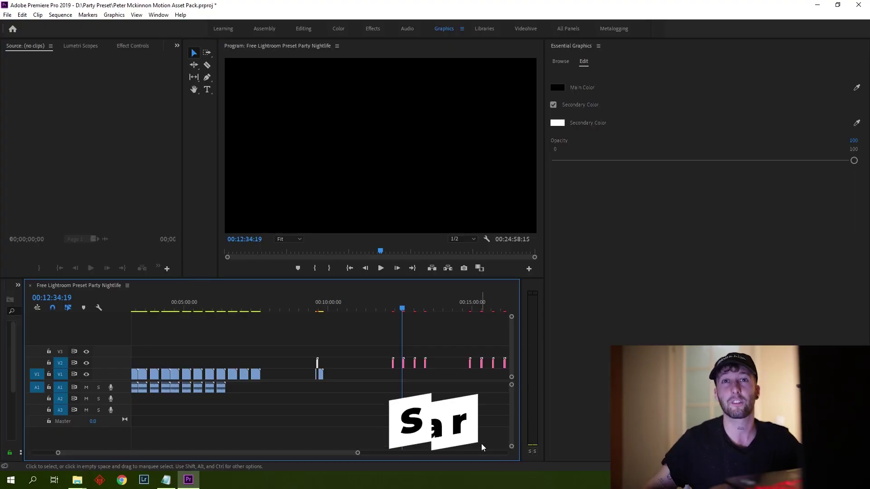
{"action": "key", "text": "space"}
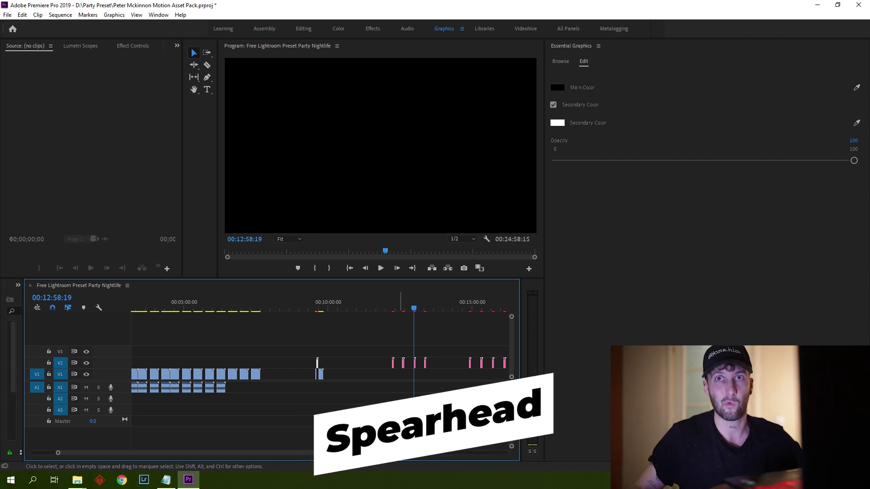
{"action": "key", "text": "space"}
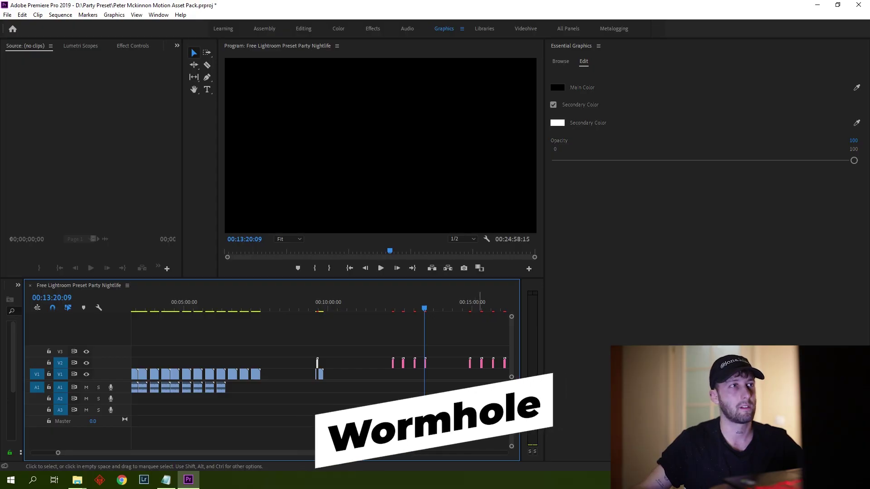
{"action": "key", "text": "space"}
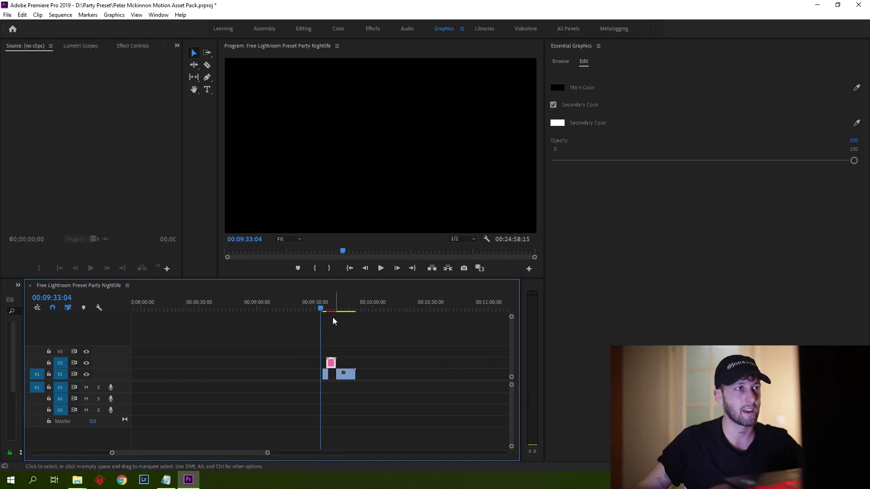
{"action": "left_click_drag", "start_coordinate": [319, 309], "coordinate": [325, 310]}
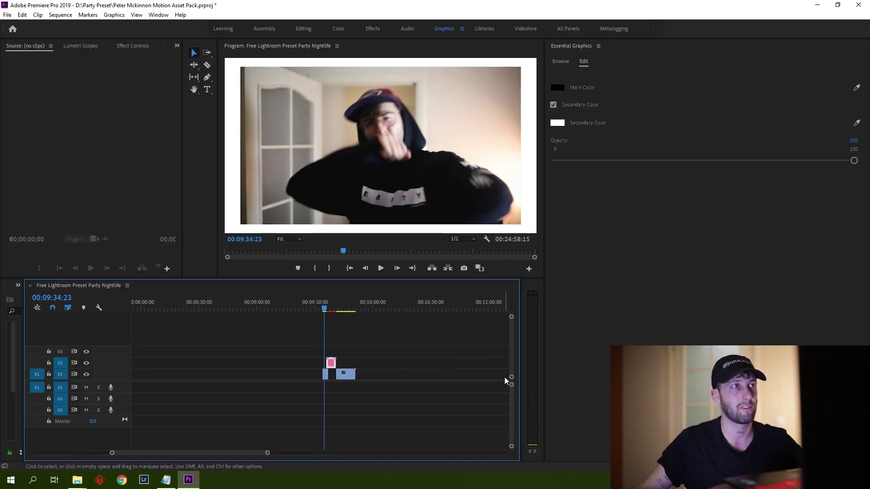
{"action": "key", "text": "space"}
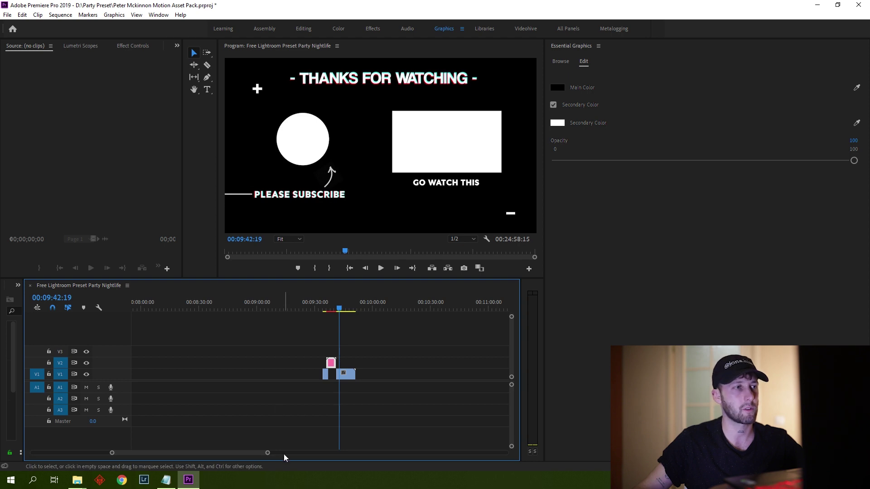
Split BG-NINJASLICE at 09:40:01, delete the middle slice and close the gap.
{"action": "left_click_drag", "start_coordinate": [268, 454], "coordinate": [194, 453]}
{"action": "left_click", "coordinate": [177, 309]}
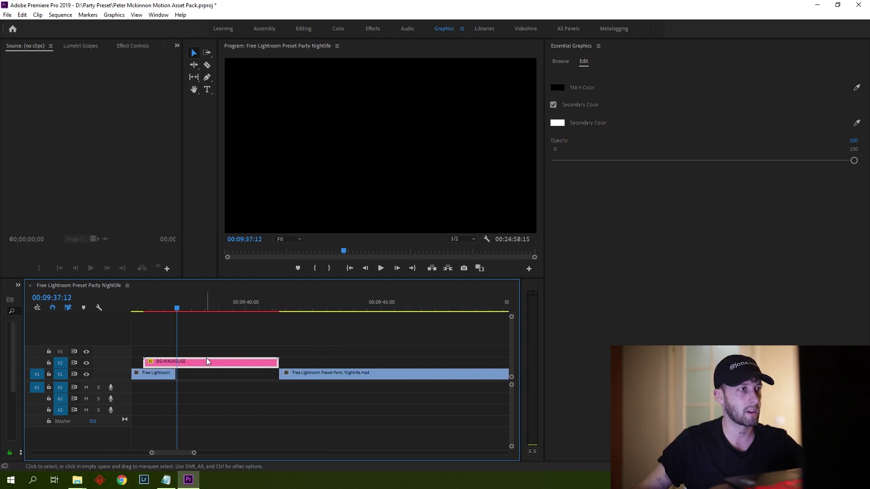
{"action": "left_click", "coordinate": [247, 310]}
{"action": "key", "text": "ctrl+k"}
{"action": "key", "text": "Delete"}
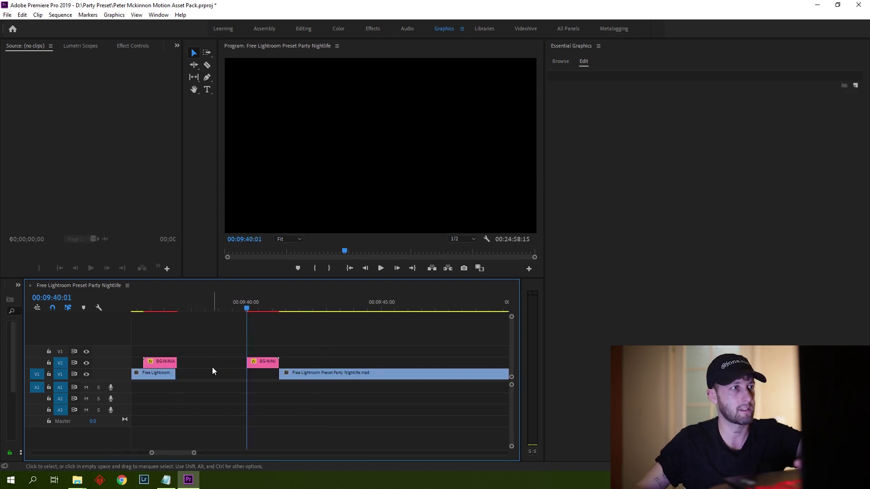
{"action": "left_click", "coordinate": [212, 364]}
{"action": "key", "text": "Delete"}
Zoom the timeline back out and play the shortened transition into the end screen.
{"action": "key", "text": "minus"}
{"action": "left_click", "coordinate": [316, 309]}
{"action": "key", "text": "space"}
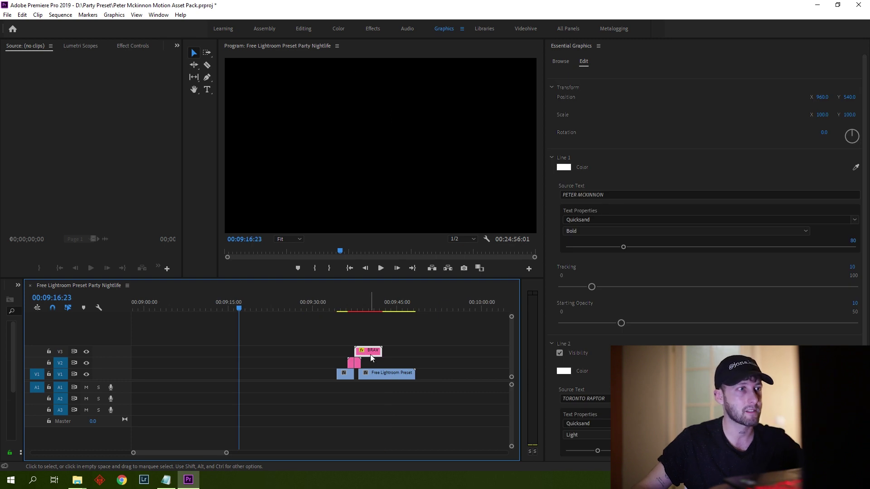
Shift the BRAVO 1 title slightly earlier on V3 and play it over the transition.
{"action": "left_click_drag", "start_coordinate": [371, 355], "coordinate": [364, 352]}
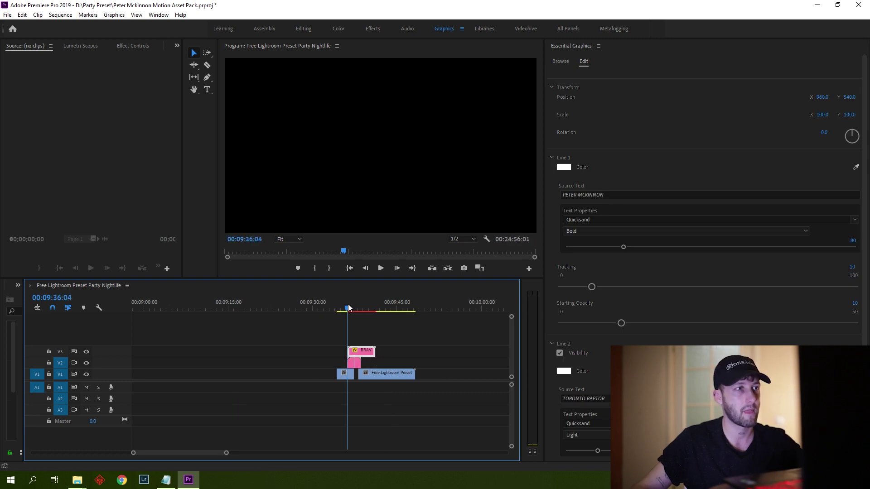
{"action": "key", "text": "space"}
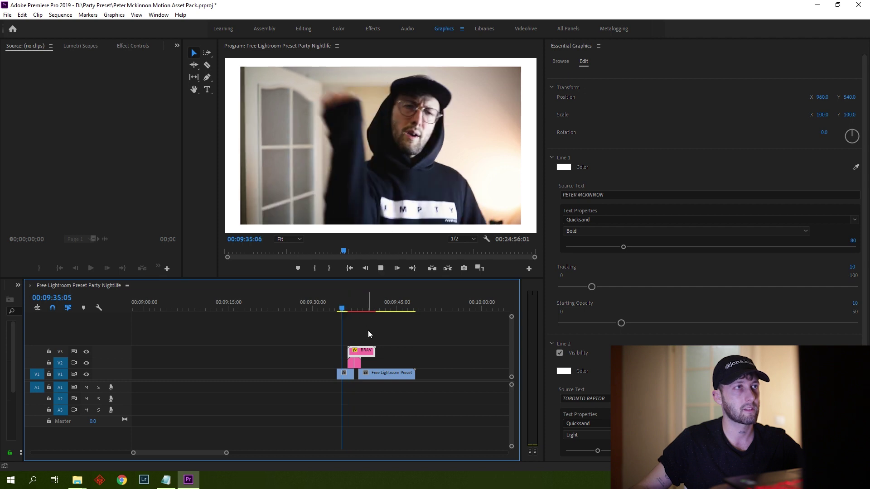
{"action": "key", "text": "space"}
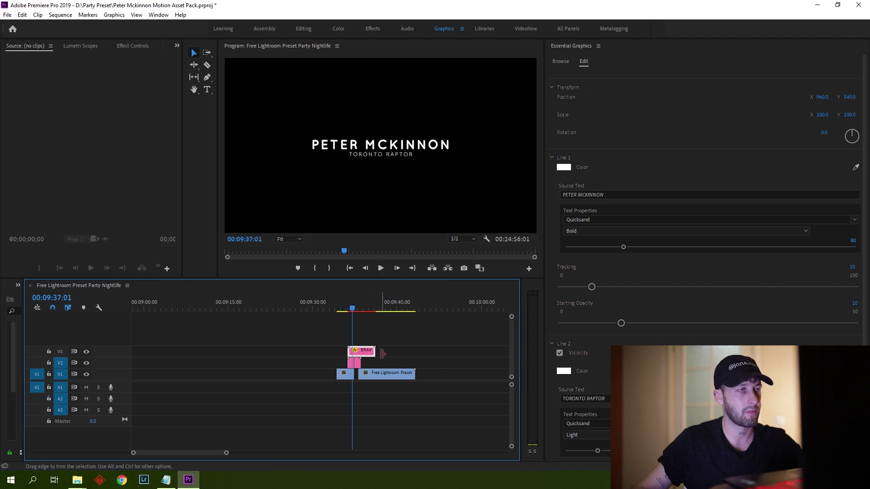
Zoom in, scrub into the title animation, fine-tune BRAVO 1's start and preview it.
{"action": "key", "text": "="}
{"action": "key", "text": "="}
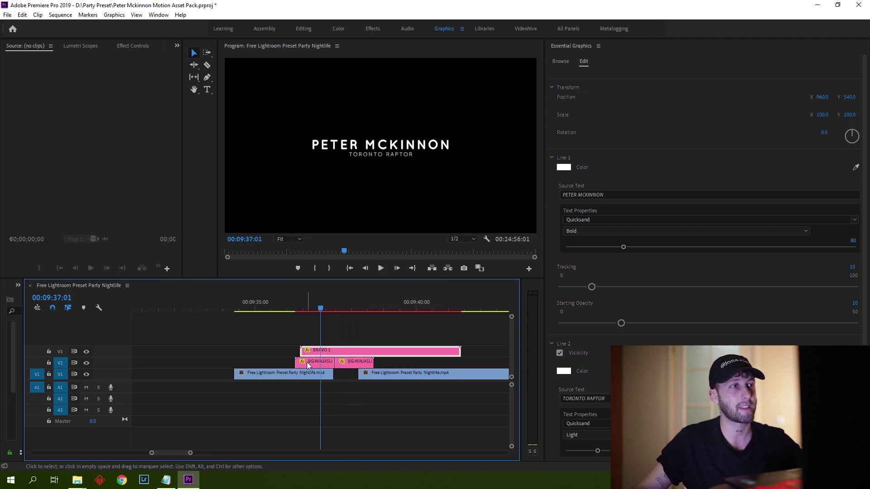
{"action": "left_click_drag", "start_coordinate": [300, 310], "coordinate": [293, 310]}
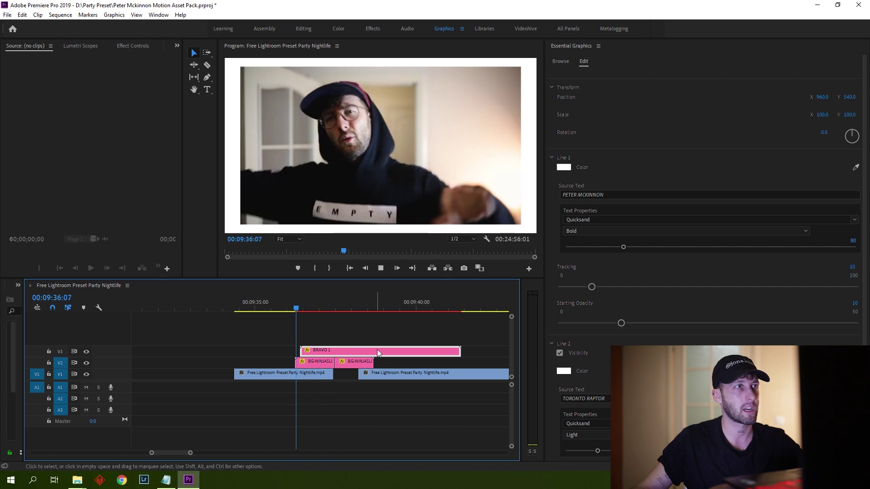
{"action": "left_click", "coordinate": [322, 308]}
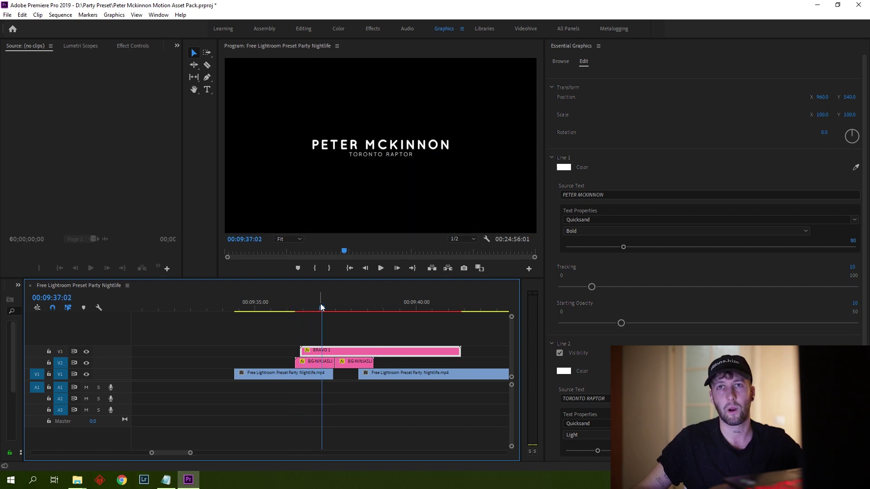
{"action": "left_click", "coordinate": [301, 309]}
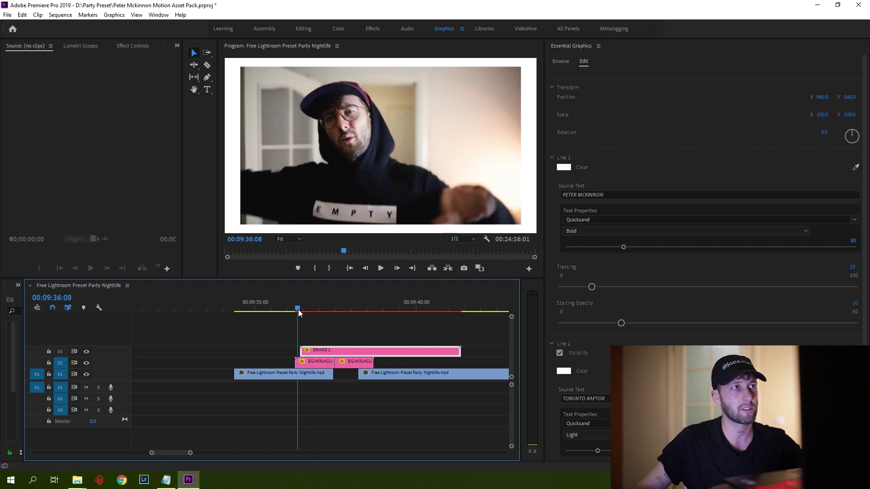
{"action": "left_click_drag", "start_coordinate": [302, 309], "coordinate": [309, 312]}
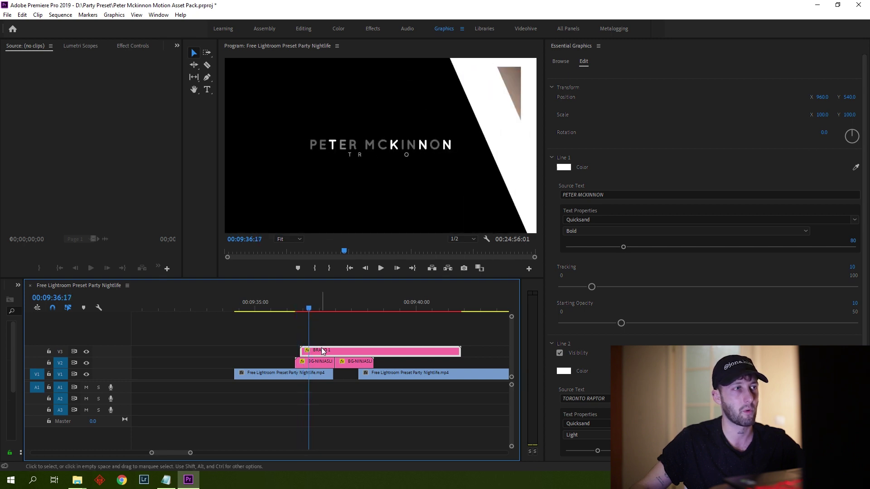
{"action": "left_click_drag", "start_coordinate": [321, 352], "coordinate": [331, 353]}
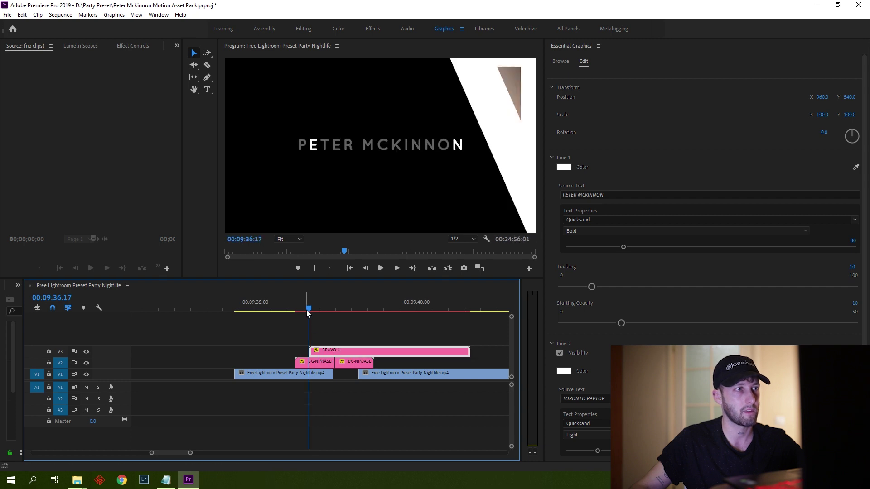
{"action": "left_click_drag", "start_coordinate": [306, 309], "coordinate": [285, 310]}
{"action": "key", "text": "space"}
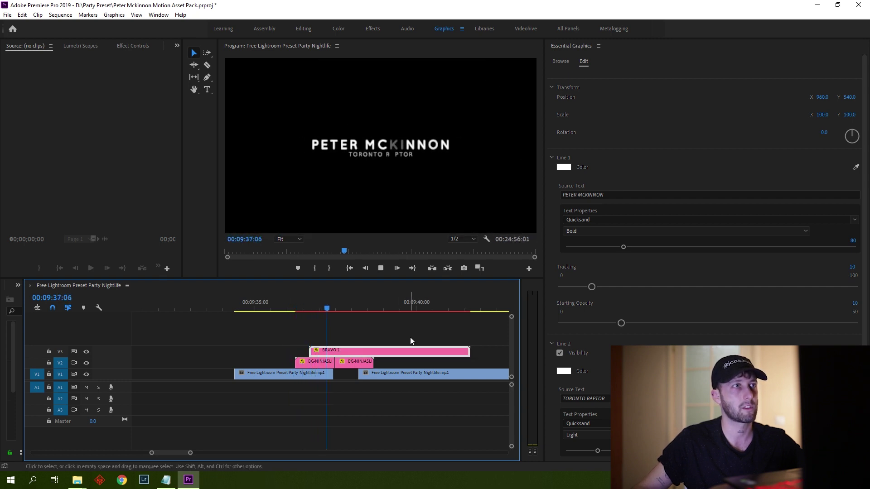
{"action": "key", "text": "space"}
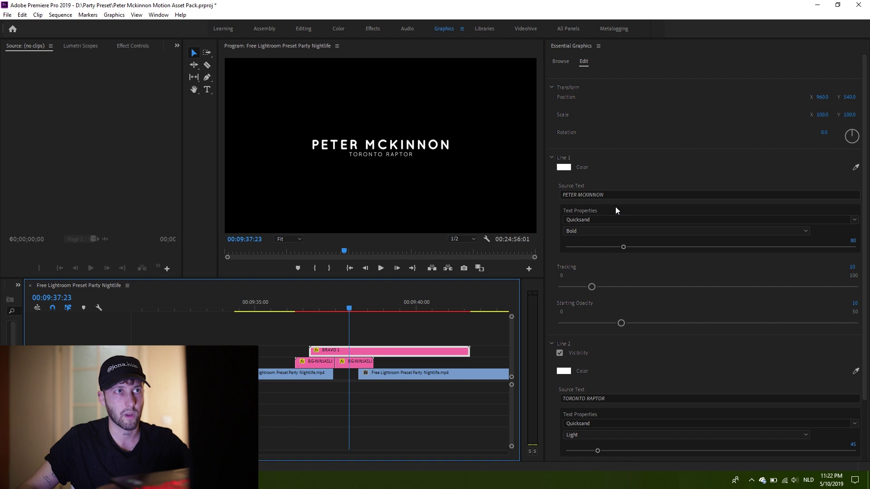
Change the title lines to 'Like' and 'Subscribe' and play the result back.
{"action": "left_click", "coordinate": [616, 193]}
{"action": "type", "text": "Like"}
{"action": "left_click", "coordinate": [589, 398]}
{"action": "type", "text": "S"}
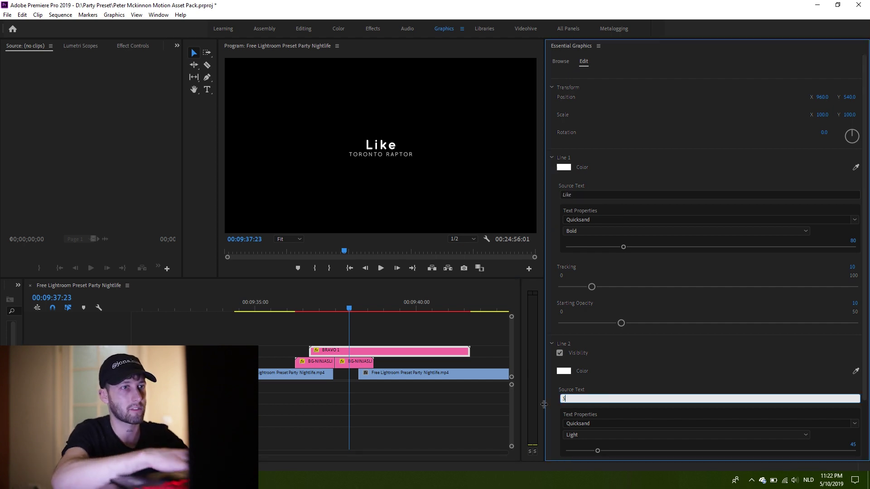
{"action": "type", "text": "ubscribe"}
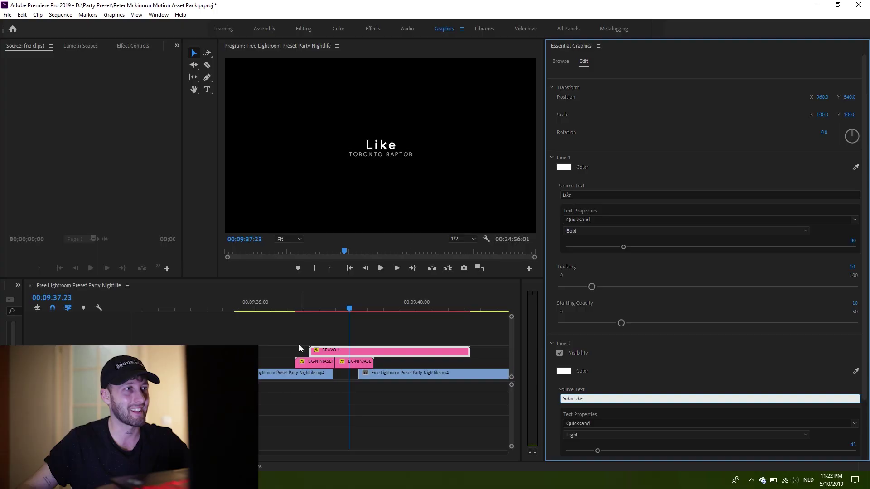
{"action": "left_click", "coordinate": [287, 312]}
{"action": "key", "text": "space"}
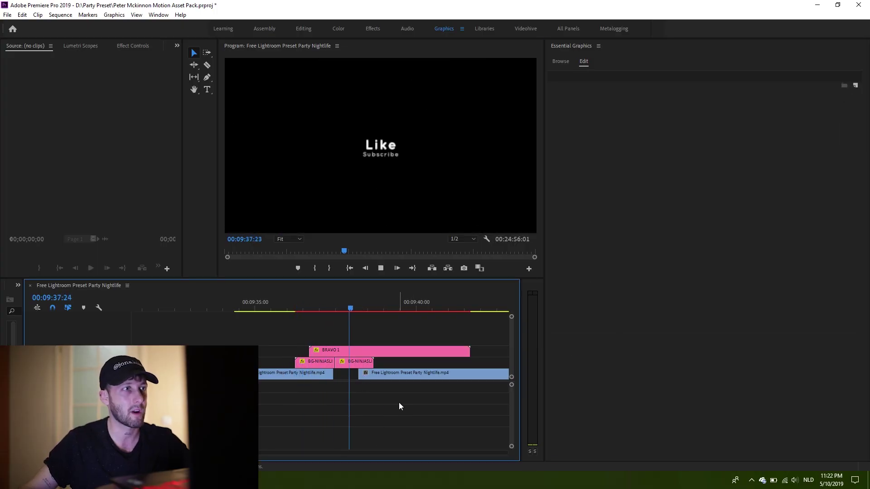
{"action": "key", "text": "space"}
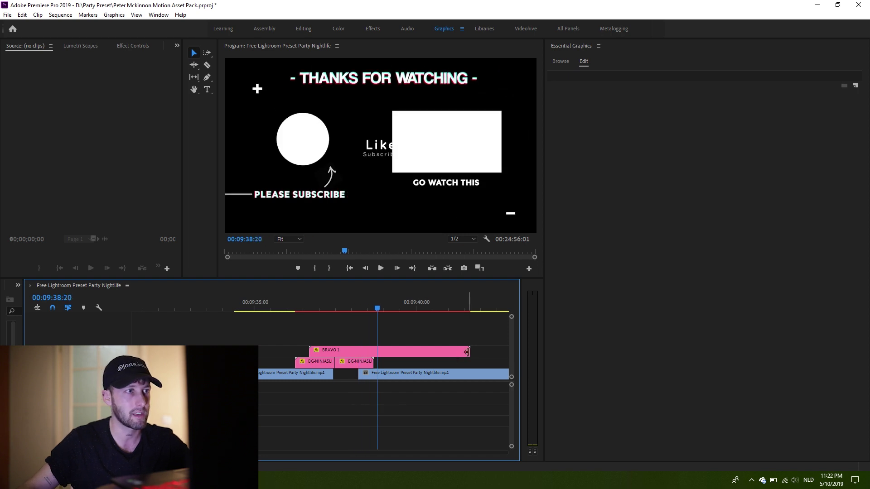
Razor BRAVO 1 with Ctrl+K, delete its middle, and slide the ending piece left.
{"action": "left_click_drag", "start_coordinate": [375, 299], "coordinate": [339, 317]}
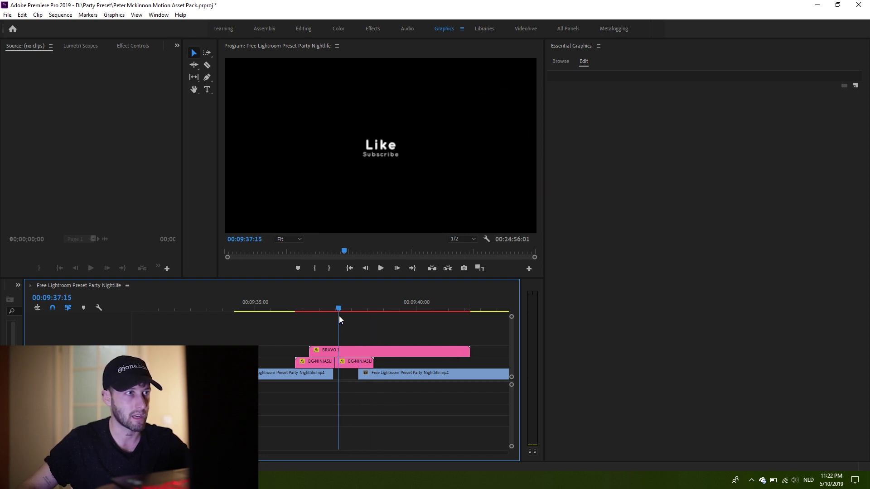
{"action": "left_click", "coordinate": [348, 351]}
{"action": "key", "text": "ctrl+k"}
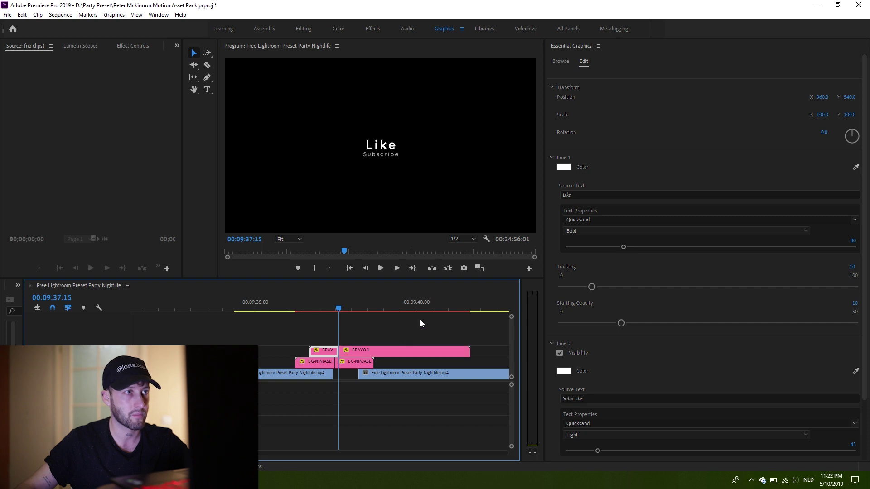
{"action": "key", "text": "ctrl+k"}
{"action": "left_click", "coordinate": [425, 352]}
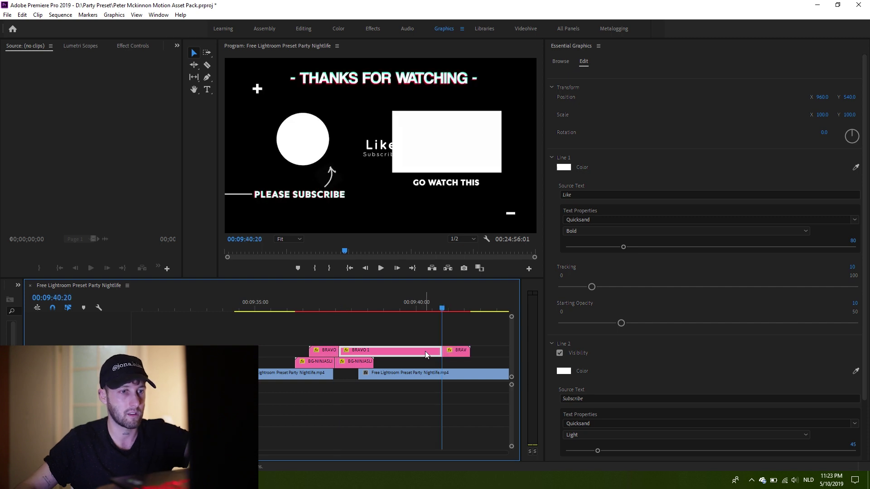
{"action": "key", "text": "Delete"}
{"action": "left_click_drag", "start_coordinate": [461, 352], "coordinate": [359, 353]}
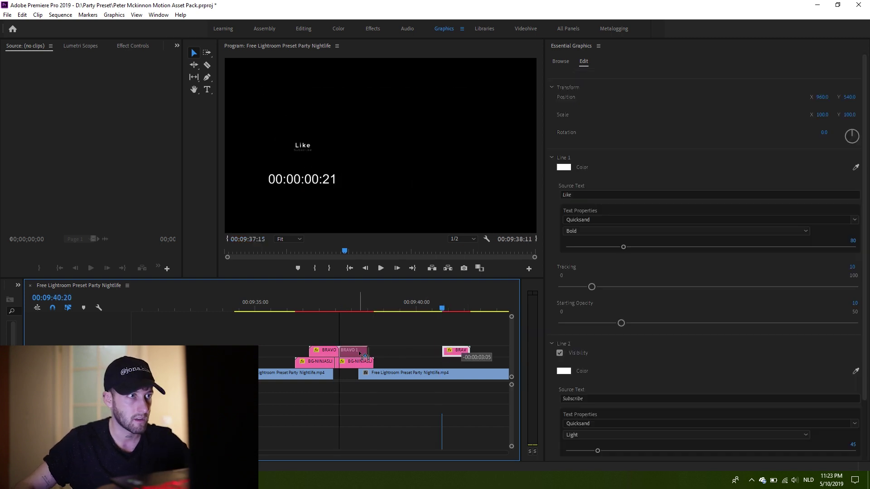
{"action": "left_click", "coordinate": [345, 306]}
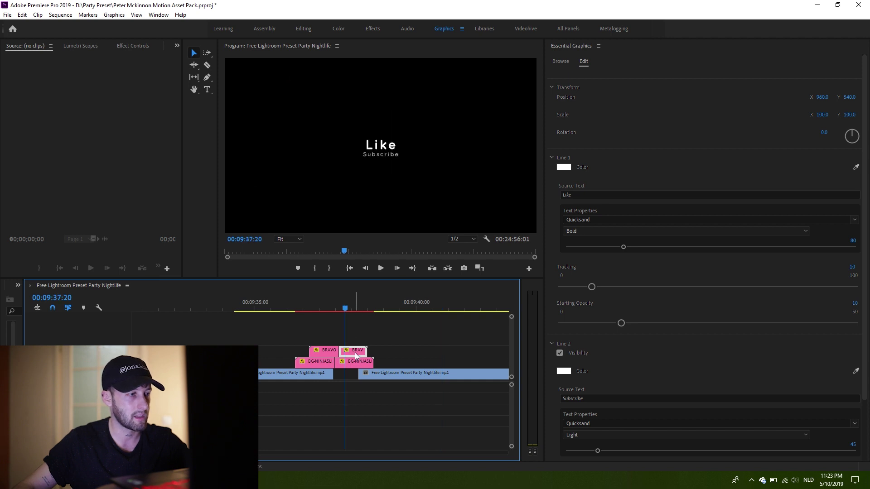
{"action": "key", "text": "ctrl+k"}
{"action": "key", "text": "Delete"}
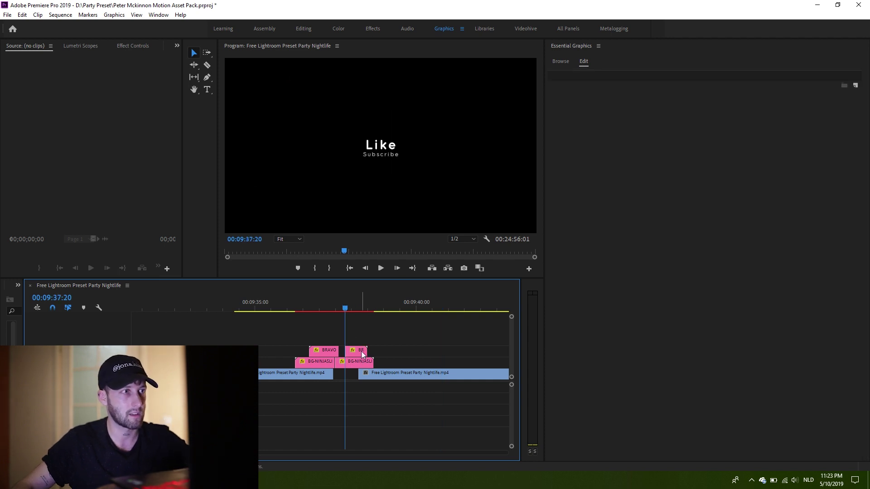
{"action": "left_click_drag", "start_coordinate": [359, 353], "coordinate": [351, 352]}
Preview the shortened title, then remove the background clip for reuse.
{"action": "left_click", "coordinate": [292, 308]}
{"action": "key", "text": "space"}
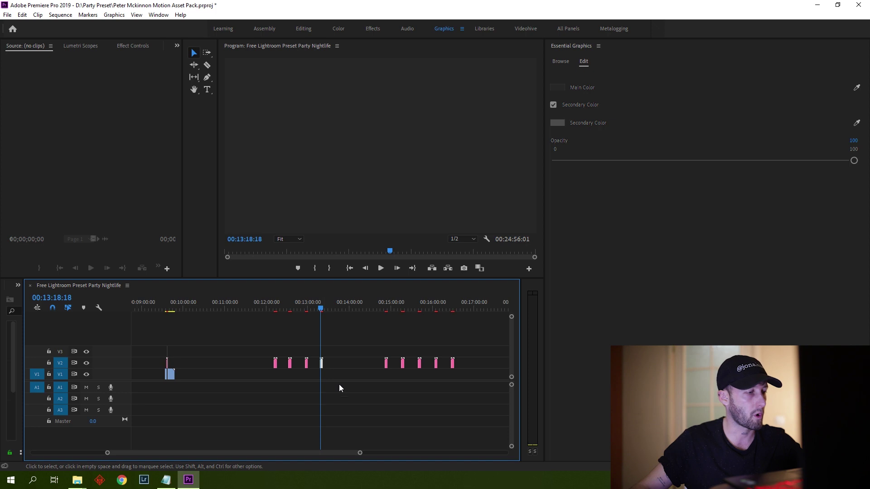
{"action": "key", "text": "Delete"}
Find the insertion point around 09:41 in the footage and paste BG-WORMHOLE there.
{"action": "left_click", "coordinate": [168, 310]}
{"action": "key", "text": "equal"}
{"action": "key", "text": "equal"}
{"action": "key", "text": "equal"}
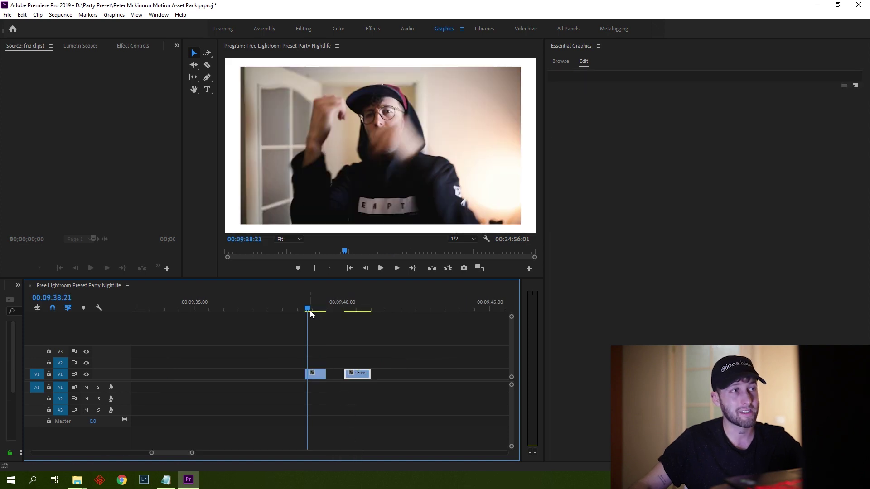
{"action": "key", "text": "space"}
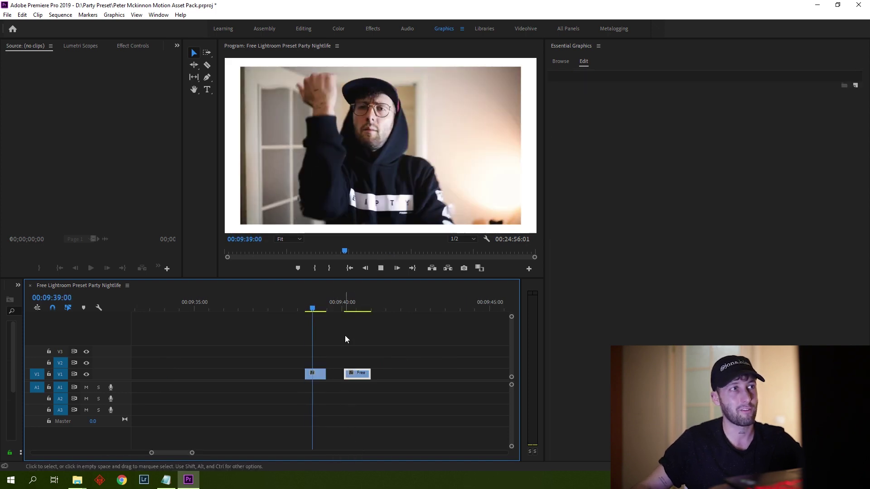
{"action": "key", "text": "space"}
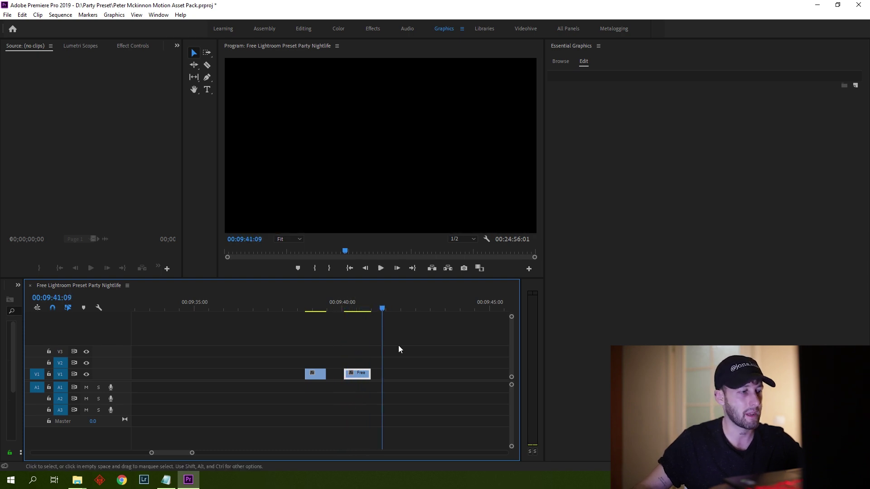
{"action": "key", "text": "ctrl+v"}
Trim the start of the BG-WORMHOLE clip and check the transition over the footage.
{"action": "mouse_move", "coordinate": [193, 453]}
{"action": "left_mouse_down"}
{"action": "mouse_move", "coordinate": [235, 453]}
{"action": "mouse_move", "coordinate": [194, 453]}
{"action": "left_mouse_up"}
{"action": "left_click_drag", "start_coordinate": [315, 310], "coordinate": [308, 311]}
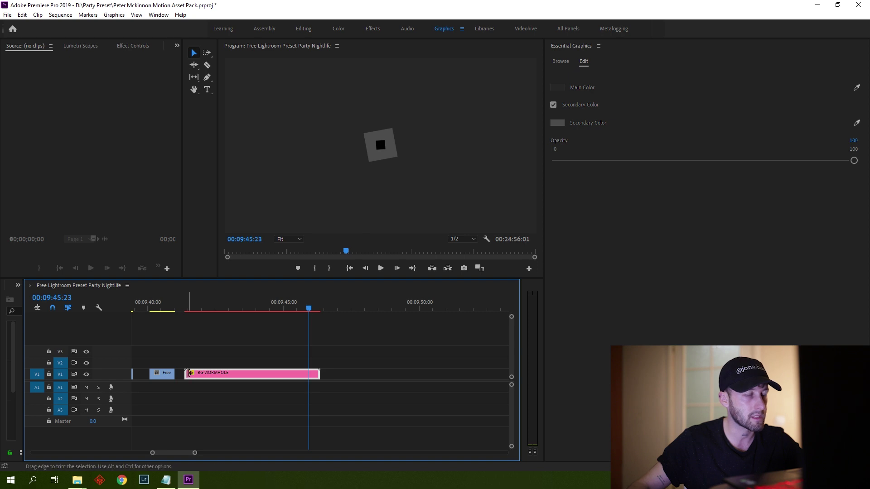
{"action": "left_click_drag", "start_coordinate": [189, 372], "coordinate": [289, 370]}
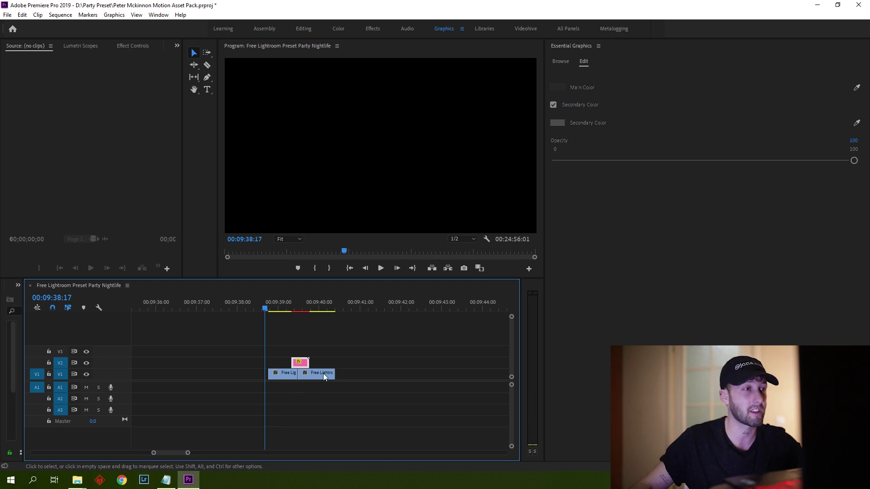
{"action": "key", "text": "space"}
{"action": "left_click_drag", "start_coordinate": [305, 310], "coordinate": [298, 309]}
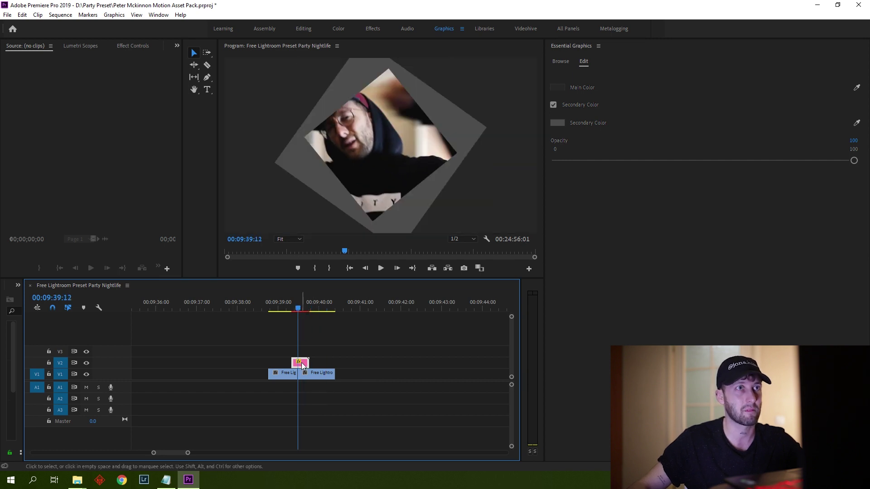
Set the wormhole's main colour to black and secondary to white, then preview it.
{"action": "left_click", "coordinate": [557, 88]}
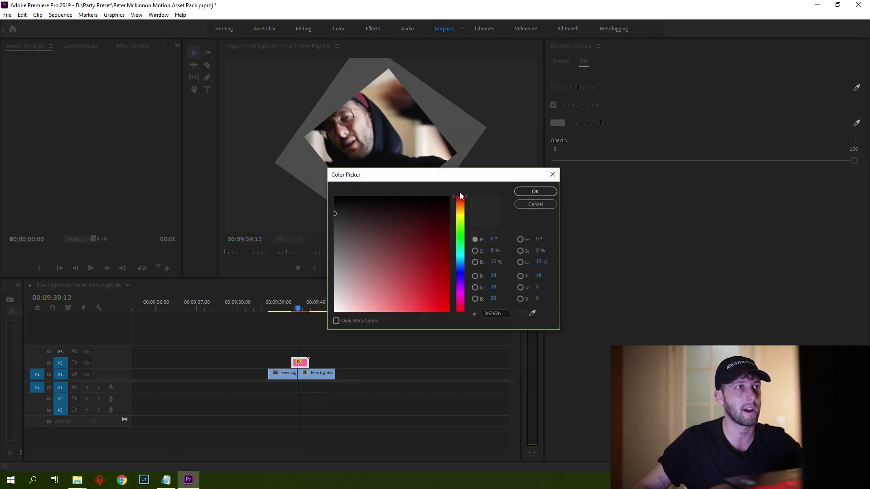
{"action": "left_click", "coordinate": [532, 191]}
{"action": "left_click", "coordinate": [557, 123]}
{"action": "left_click", "coordinate": [335, 310]}
{"action": "left_click", "coordinate": [535, 192]}
{"action": "left_click", "coordinate": [268, 303]}
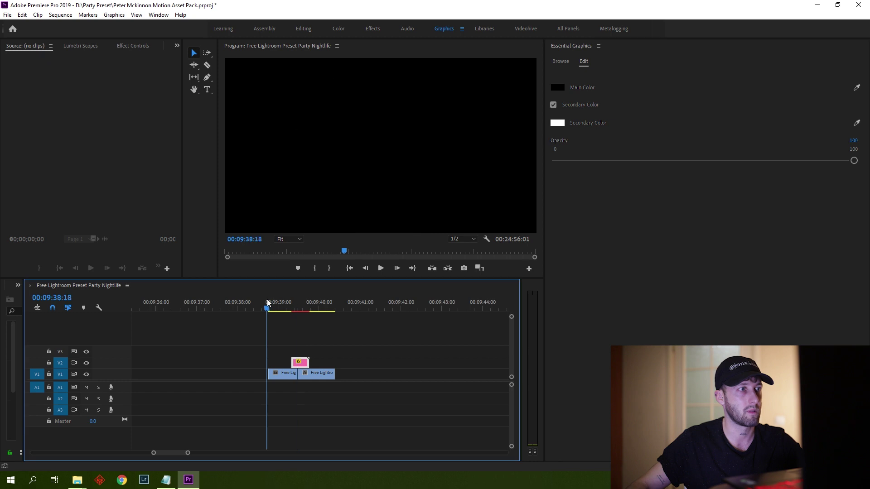
{"action": "key", "text": "space"}
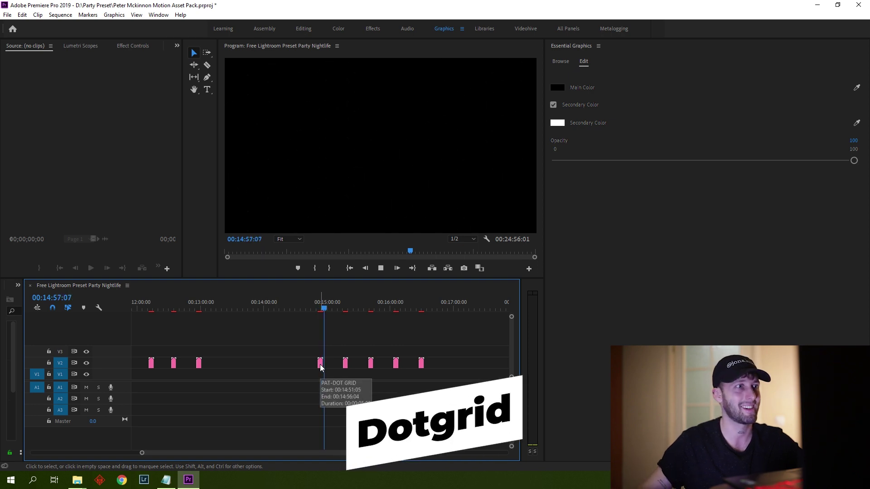
Play the PAT-PINSTRIPE and reticle pattern clips, then select the reticle clip for editing.
{"action": "key", "text": "Down"}
{"action": "key", "text": "space"}
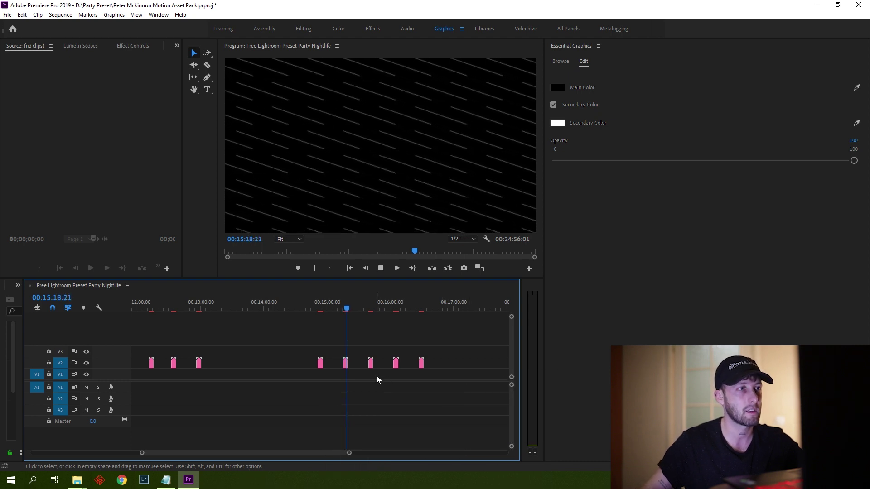
{"action": "key", "text": "Down"}
{"action": "key", "text": "space"}
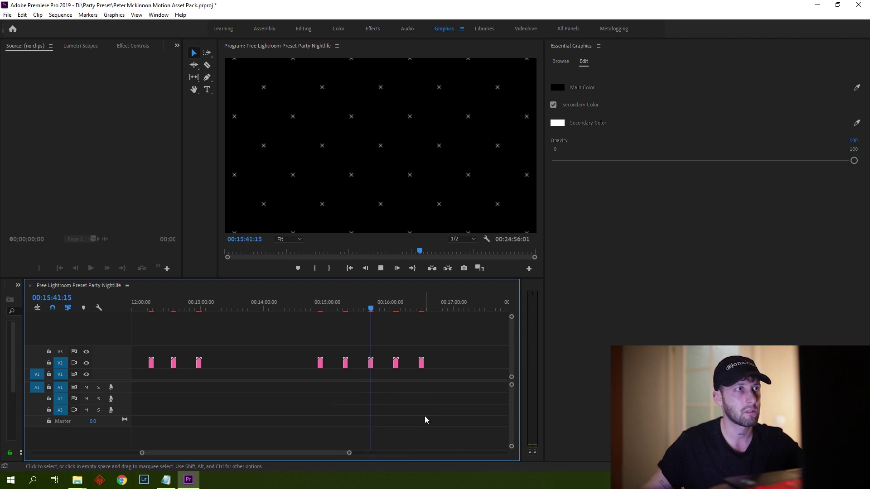
{"action": "left_click", "coordinate": [371, 366]}
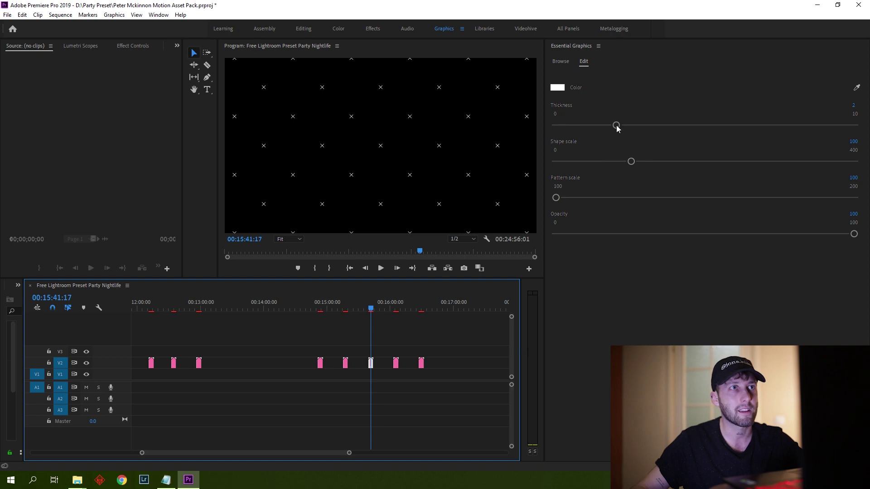
Adjust the crosses' thickness, enlarge the shape scale to 212, and lower opacity to 64.
{"action": "left_click_drag", "start_coordinate": [616, 127], "coordinate": [648, 131]}
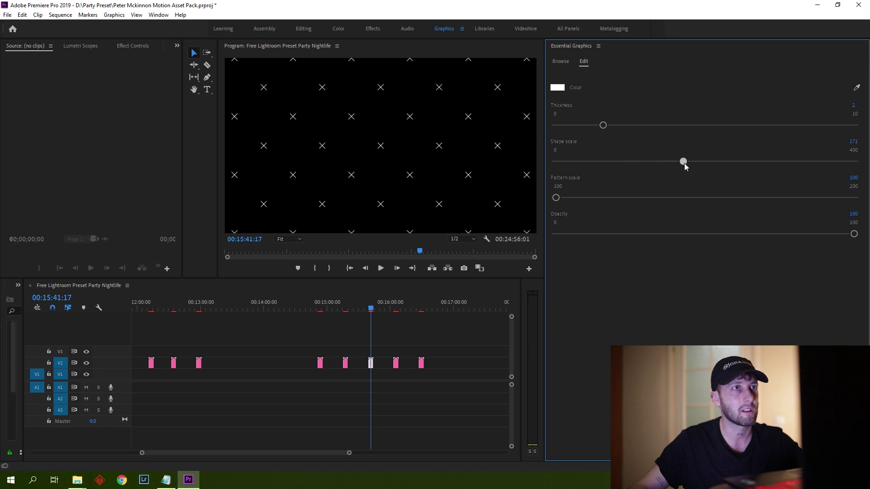
{"action": "left_click_drag", "start_coordinate": [671, 168], "coordinate": [642, 168]}
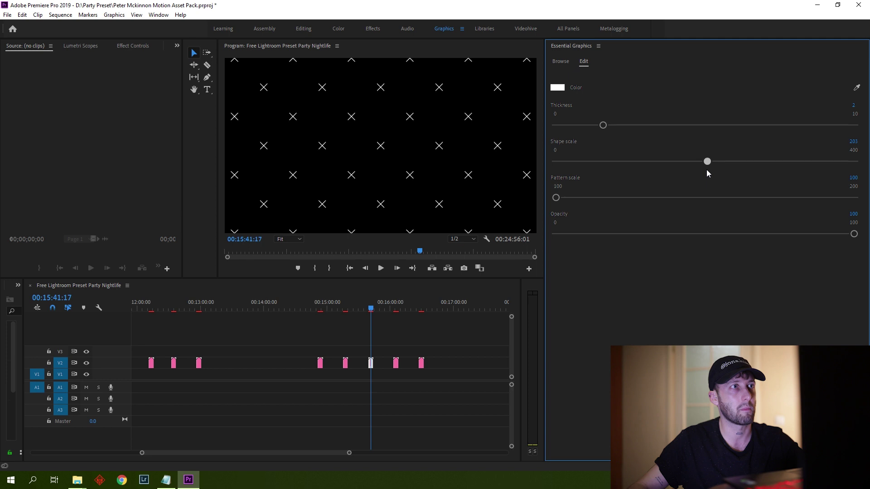
{"action": "mouse_move", "coordinate": [556, 198]}
{"action": "left_mouse_down"}
{"action": "mouse_move", "coordinate": [574, 198]}
{"action": "mouse_move", "coordinate": [556, 198]}
{"action": "left_mouse_up"}
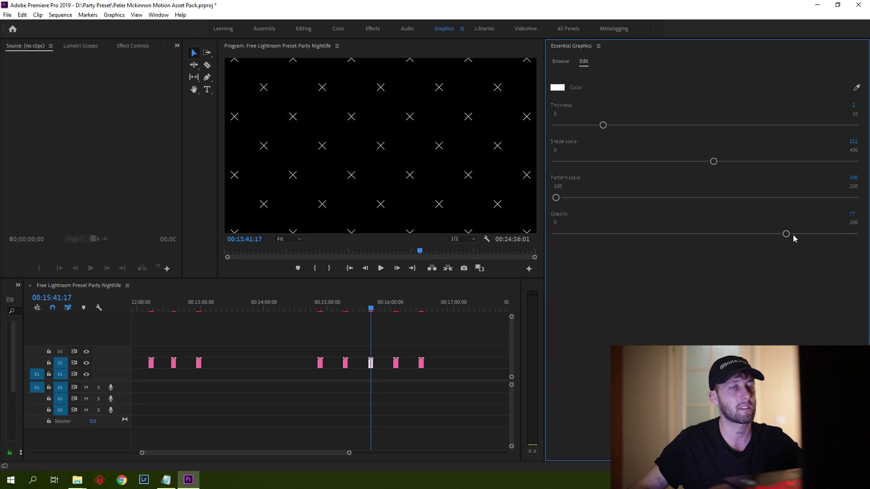
{"action": "left_click_drag", "start_coordinate": [786, 234], "coordinate": [669, 235]}
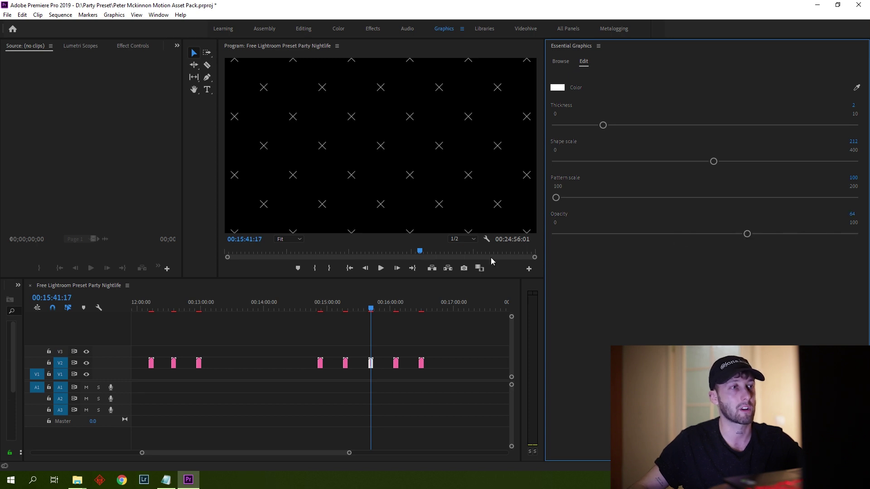
Colour the reticle crosses red in the Color Picker and play the sequence to preview.
{"action": "left_click", "coordinate": [558, 87]}
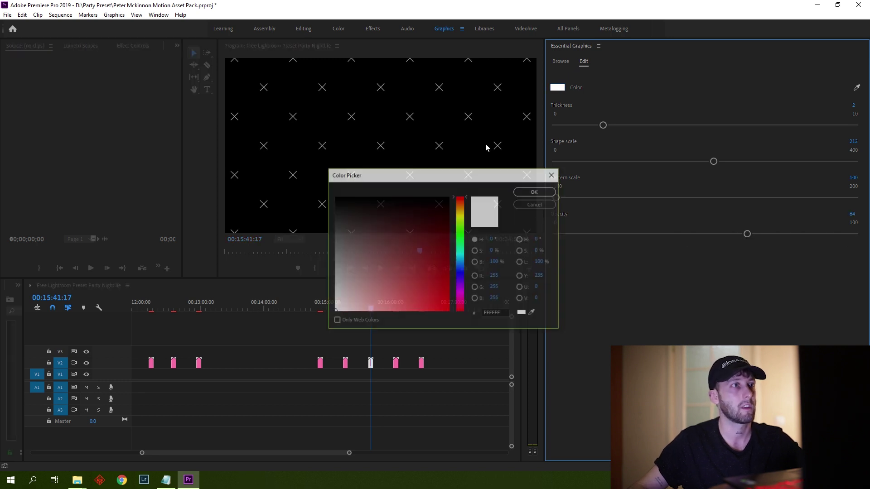
{"action": "left_click", "coordinate": [429, 289]}
{"action": "left_click", "coordinate": [530, 194]}
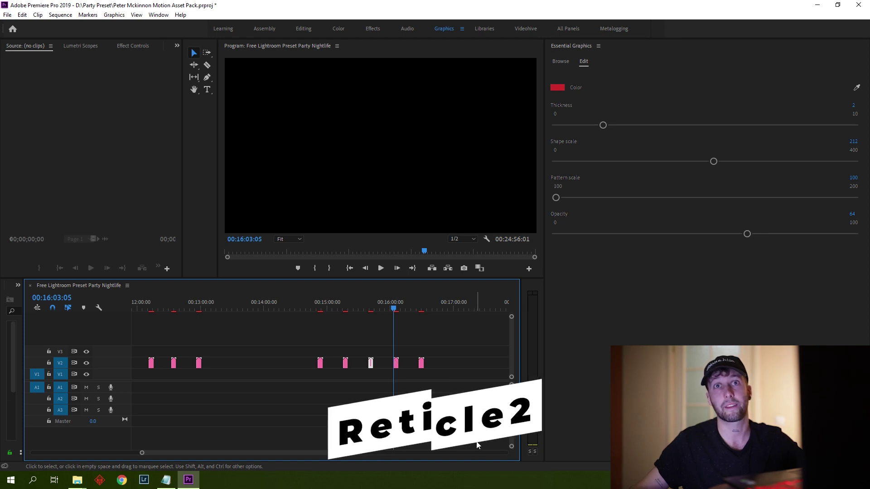
{"action": "key", "text": "space"}
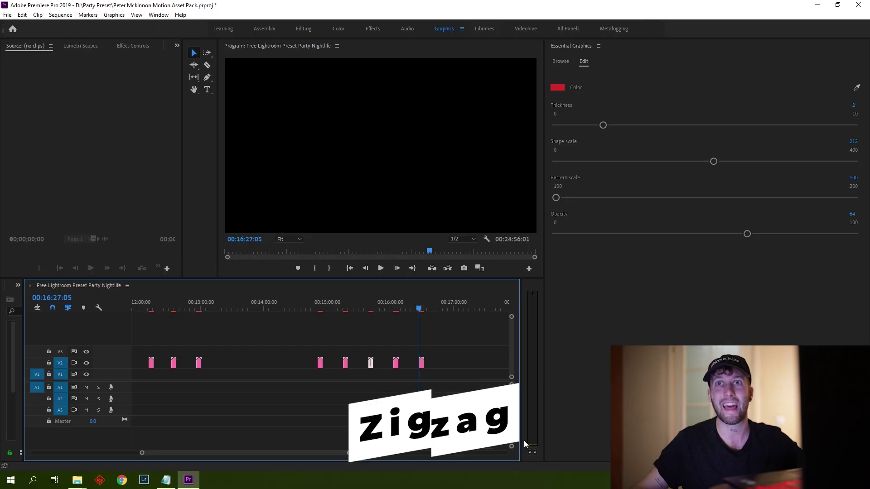
Play the sequence through to the BG-POWERWIPE, PAT-DOT GRID and SPIN-CYCLE clips.
{"action": "key", "text": "space"}
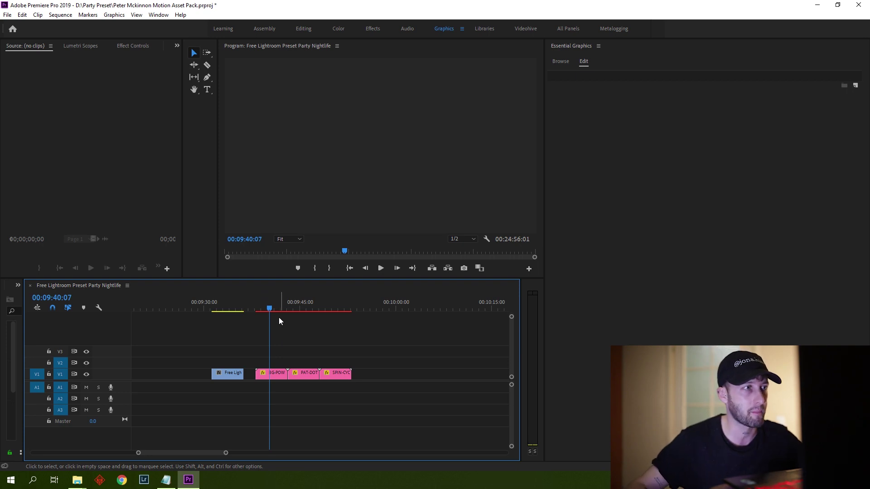
Place the BG-POWERWIPE background on V2 right after the video and play it.
{"action": "left_click_drag", "start_coordinate": [269, 309], "coordinate": [340, 311]}
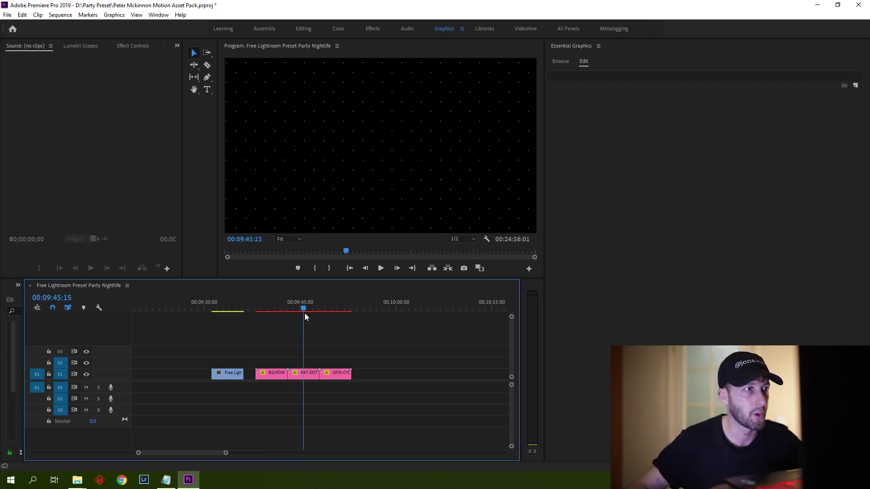
{"action": "left_click_drag", "start_coordinate": [272, 373], "coordinate": [252, 363]}
{"action": "left_click", "coordinate": [240, 309]}
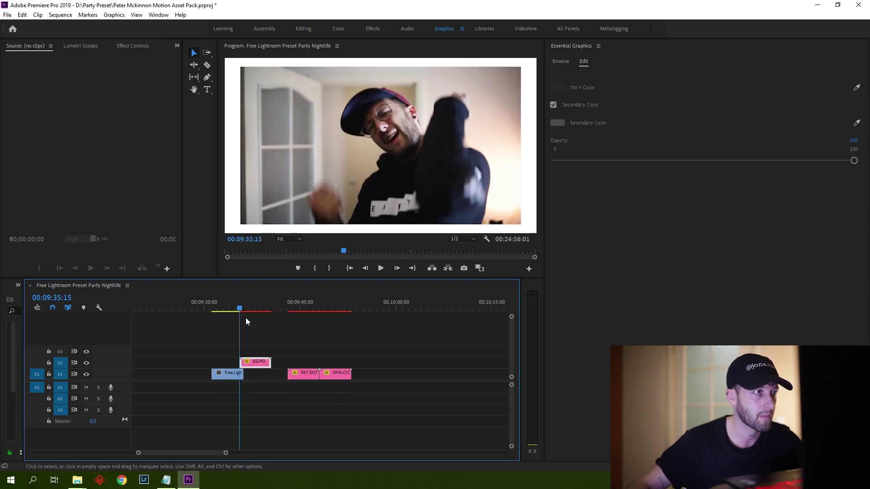
{"action": "key", "text": "space"}
{"action": "key", "text": "space"}
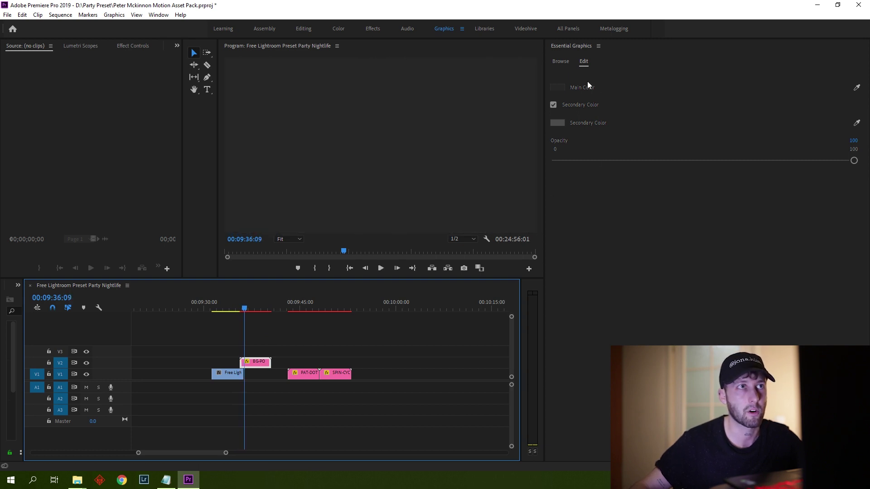
Give BG-POWERWIPE a black main and white secondary colour, then lift PAT-DOT GRID onto V3.
{"action": "left_click", "coordinate": [559, 87]}
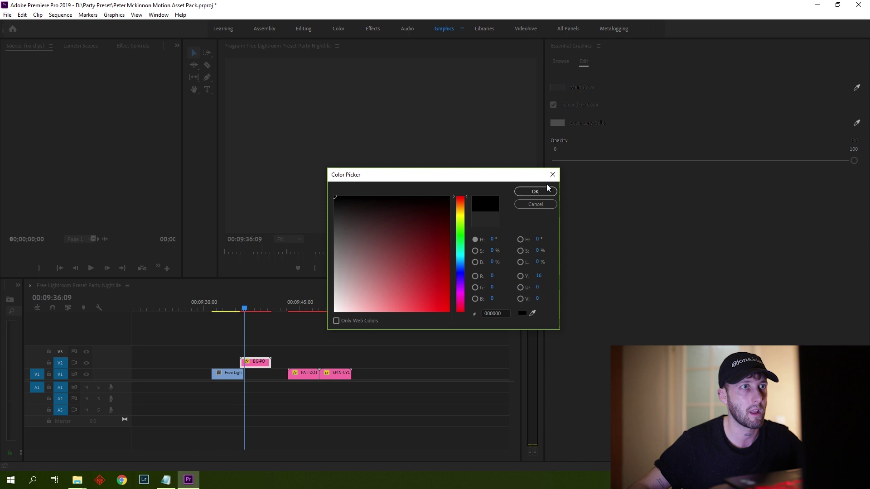
{"action": "left_click", "coordinate": [549, 189]}
{"action": "left_click", "coordinate": [558, 123]}
{"action": "left_click", "coordinate": [334, 312]}
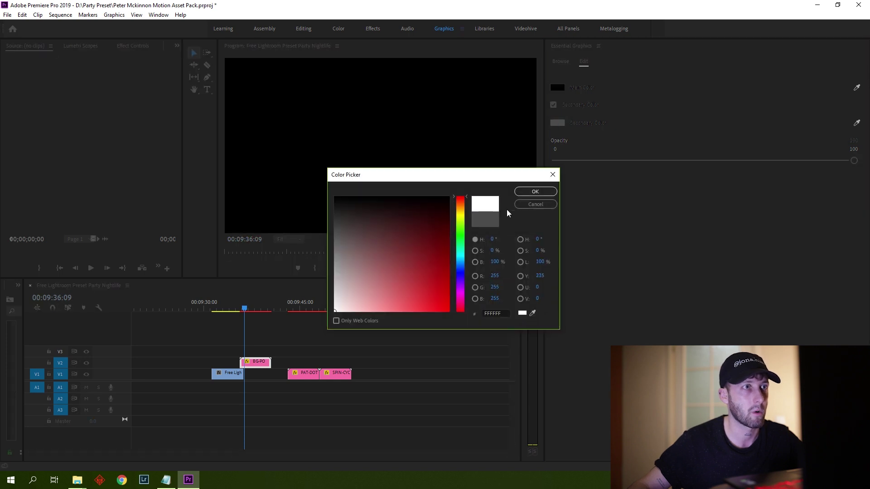
{"action": "left_click", "coordinate": [534, 192]}
{"action": "key", "text": "space"}
{"action": "left_click_drag", "start_coordinate": [306, 378], "coordinate": [273, 357]}
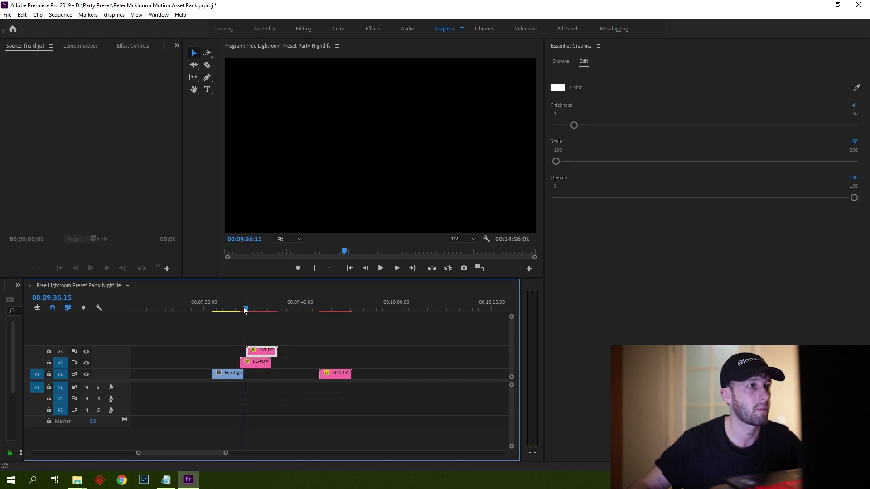
Preview the stacked graphics, then move the SPIN-CYCLE title from V1 onto a new V4.
{"action": "left_click_drag", "start_coordinate": [244, 310], "coordinate": [235, 305]}
{"action": "key", "text": "space"}
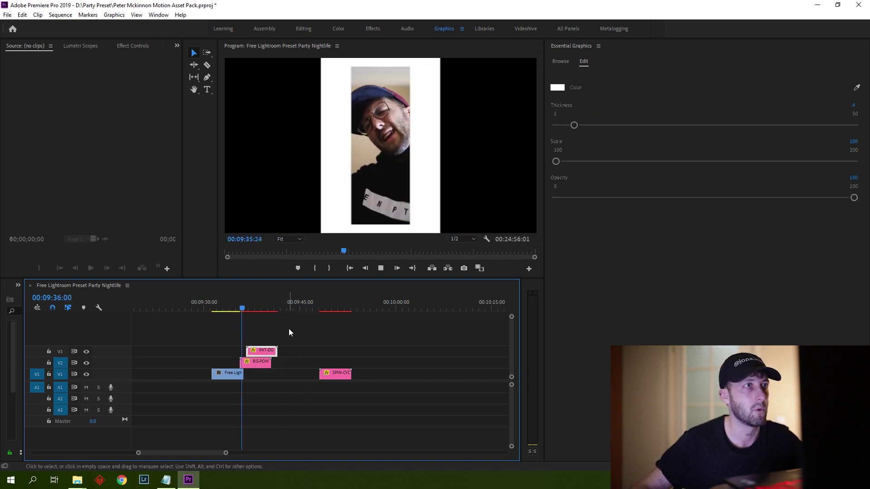
{"action": "key", "text": "space"}
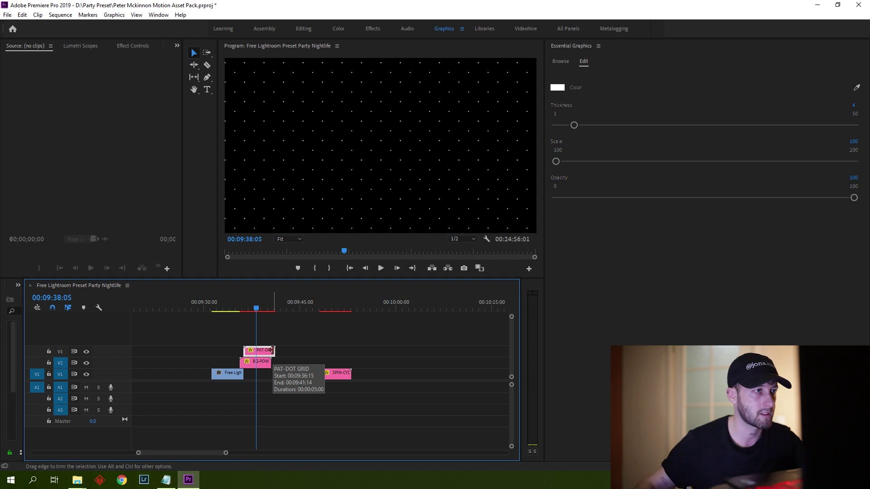
{"action": "left_click", "coordinate": [235, 309]}
{"action": "key", "text": "space"}
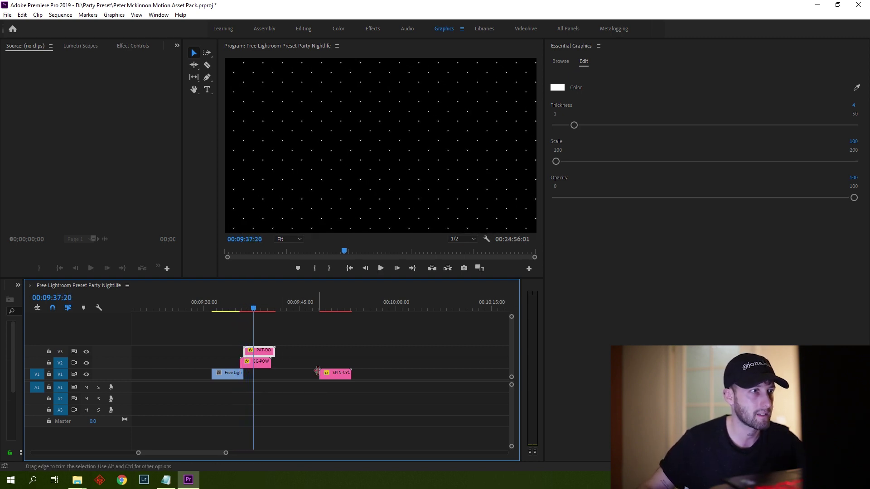
{"action": "left_click_drag", "start_coordinate": [328, 376], "coordinate": [260, 341]}
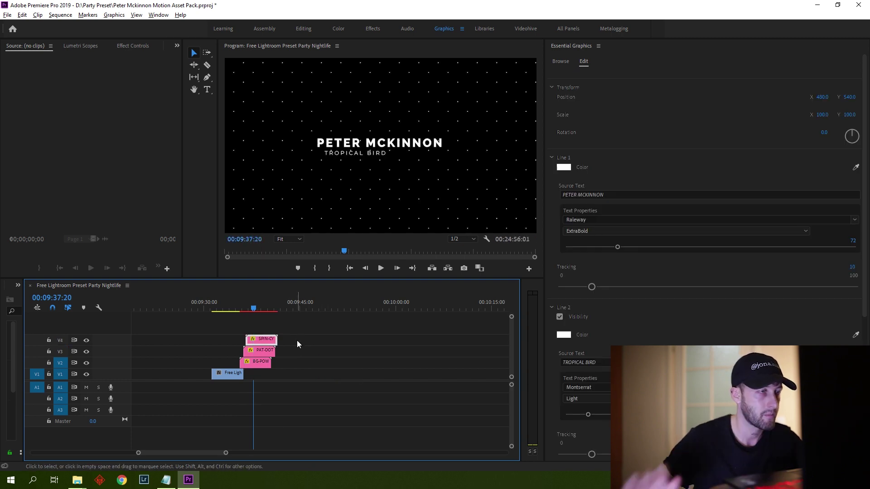
Preview the stacked graphics, then change the title lines to 'Like' and 'Subscribe'.
{"action": "left_click", "coordinate": [237, 309]}
{"action": "key", "text": "space"}
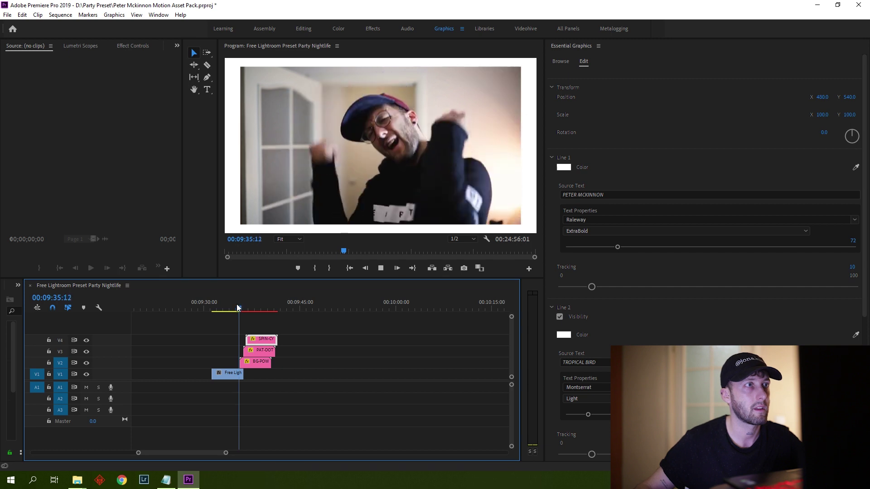
{"action": "key", "text": "space"}
{"action": "left_click", "coordinate": [607, 196]}
{"action": "type", "text": "Like"}
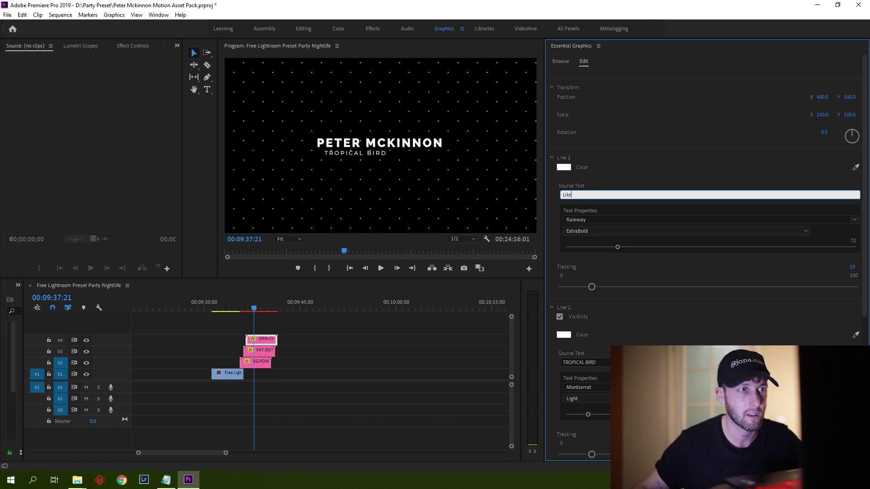
{"action": "left_click", "coordinate": [564, 362]}
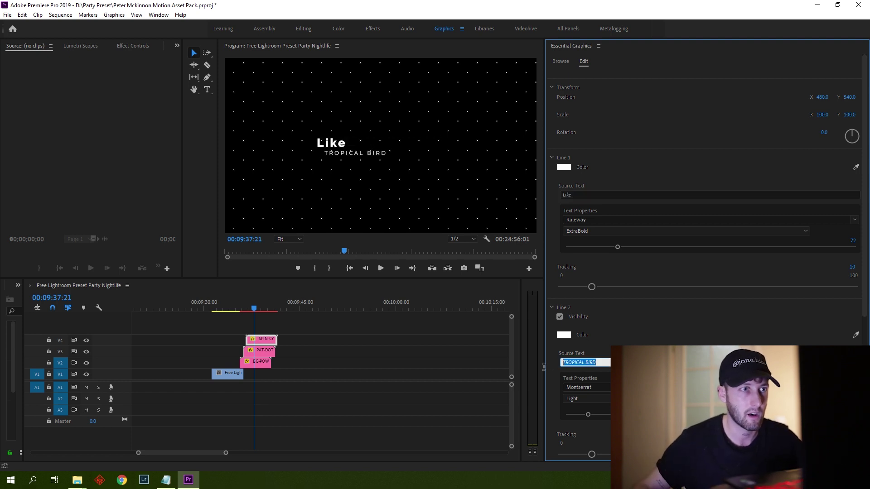
{"action": "type", "text": "Subs"}
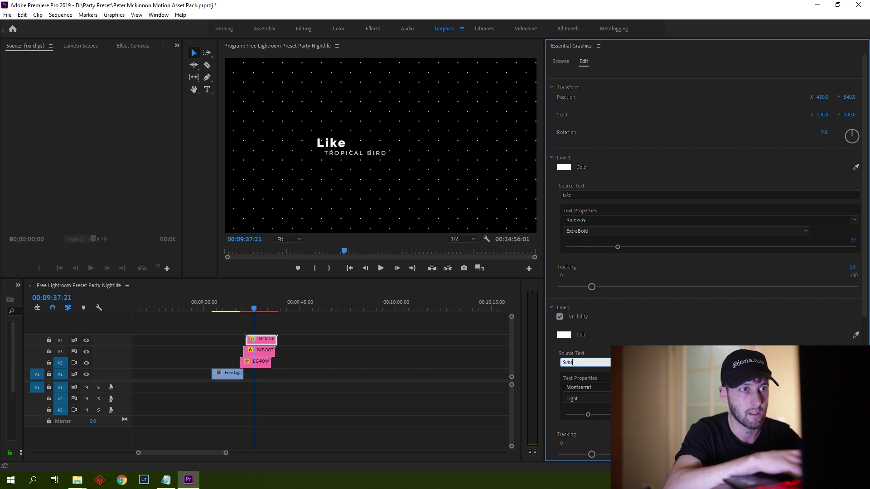
{"action": "type", "text": "crbi"}
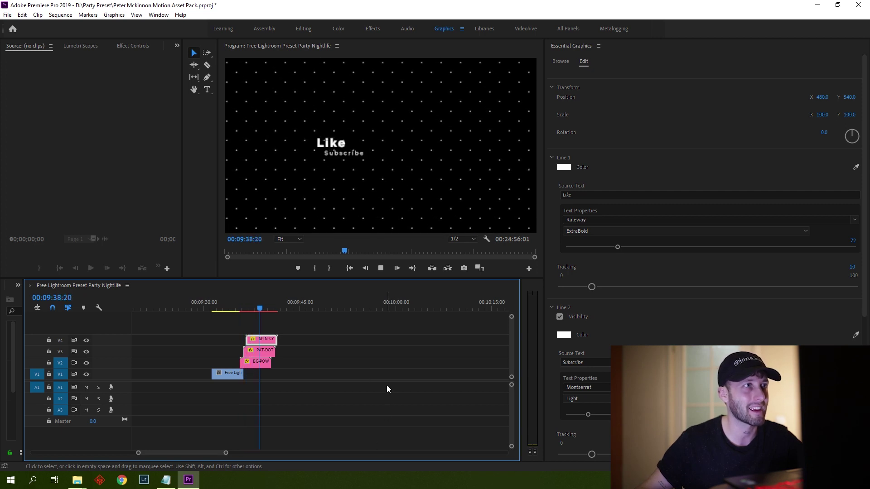
Scrub through the graphics to preview the Like / Subscribe title.
{"action": "left_click", "coordinate": [265, 309]}
{"action": "left_click_drag", "start_coordinate": [266, 309], "coordinate": [264, 309]}
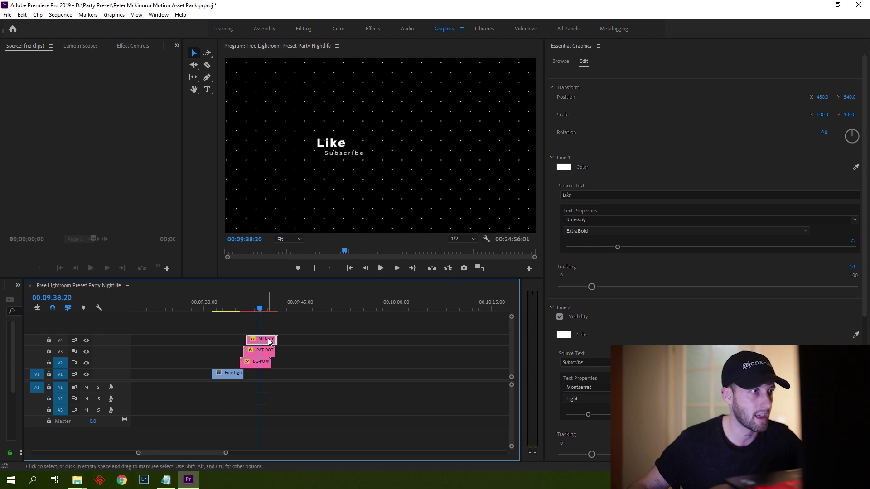
{"action": "left_click_drag", "start_coordinate": [264, 306], "coordinate": [275, 311]}
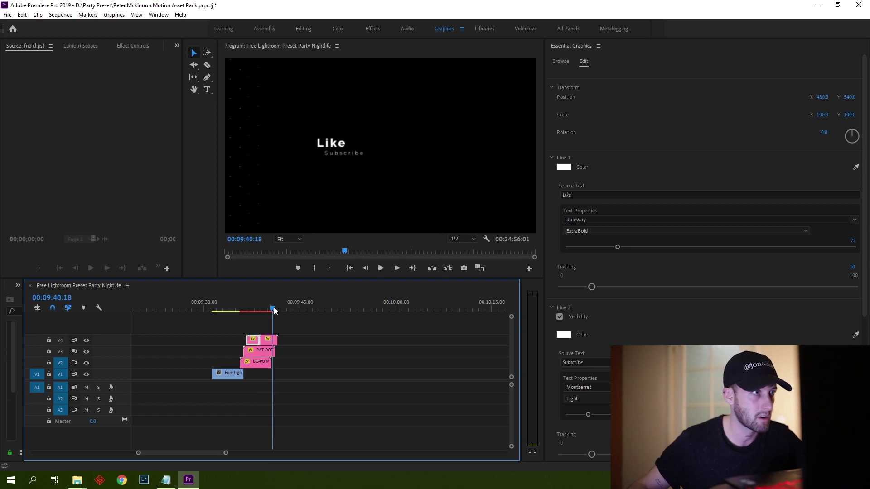
Reposition the spin-cycle title clip on V4 and zoom into the timeline.
{"action": "left_click", "coordinate": [286, 350]}
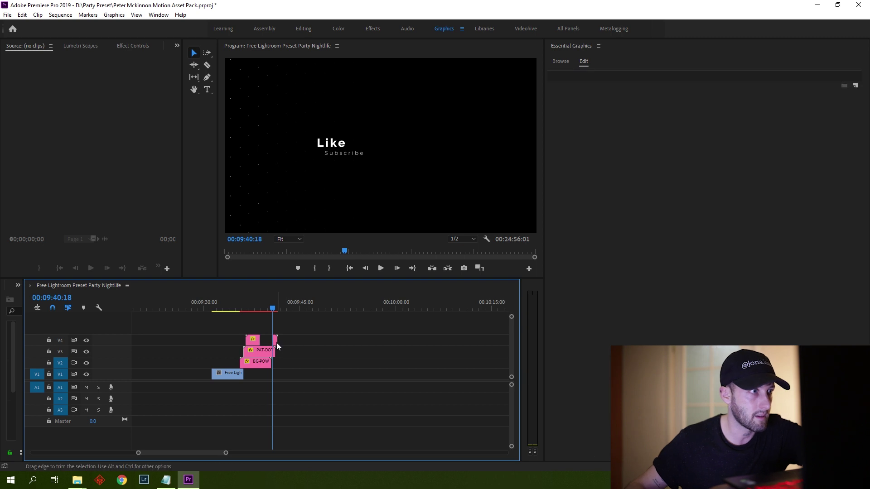
{"action": "left_click_drag", "start_coordinate": [269, 344], "coordinate": [277, 350]}
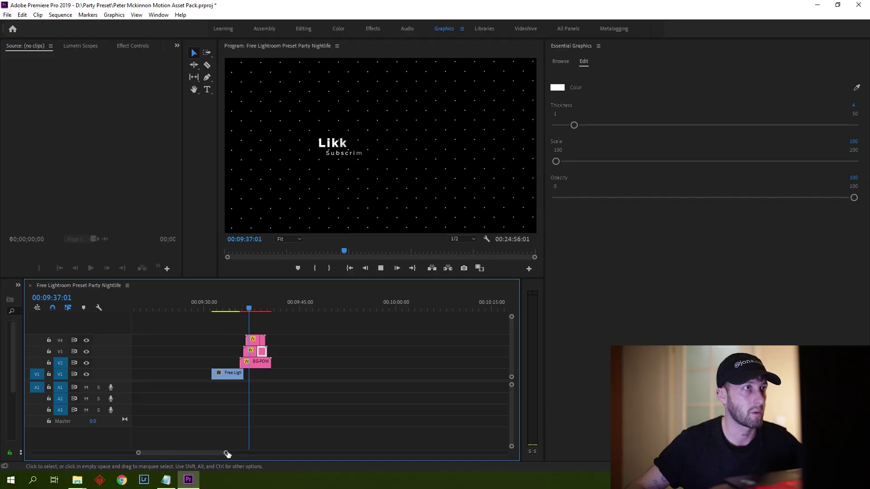
{"action": "left_click_drag", "start_coordinate": [227, 454], "coordinate": [208, 452]}
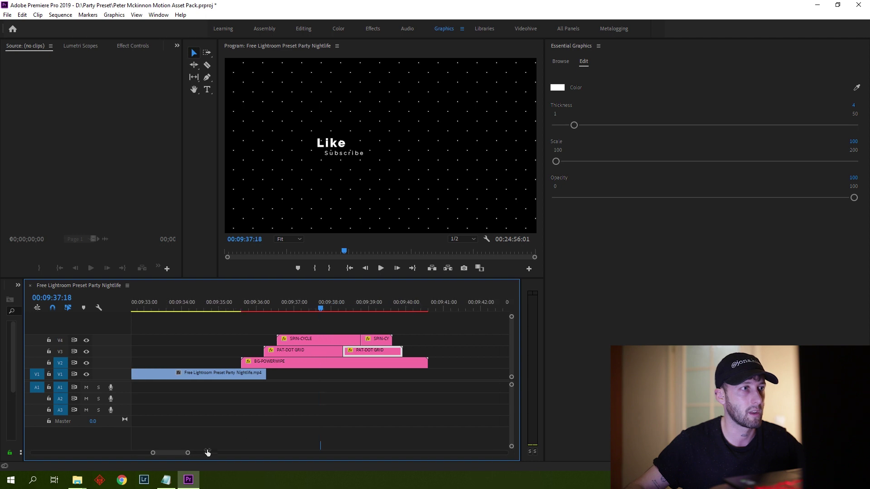
Split the SPIN-CYCLE title into three pieces with Ctrl+K and switch to the Effects workspace.
{"action": "left_click", "coordinate": [330, 340]}
{"action": "key", "text": "ctrl+k"}
{"action": "left_click", "coordinate": [338, 304]}
{"action": "left_click", "coordinate": [345, 340]}
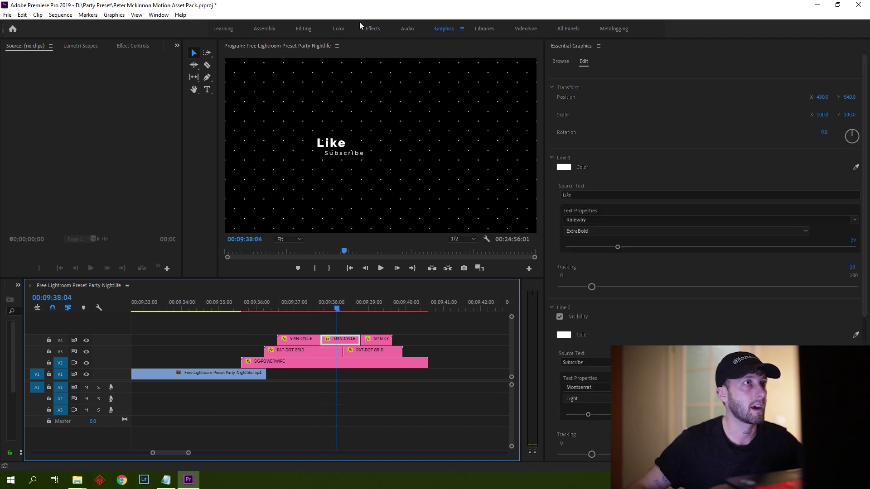
{"action": "key", "text": "alt+shift+0"}
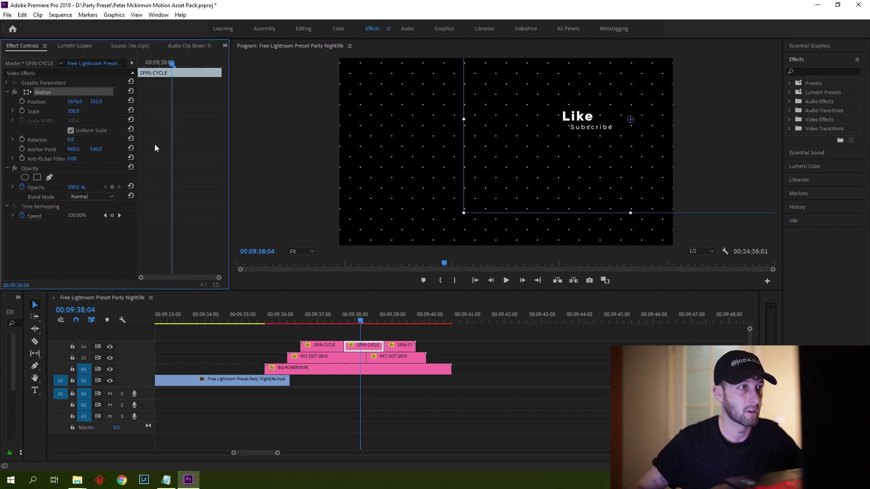
Select the third SPIN-CYCLE title piece on V4 for repositioning.
{"action": "left_click", "coordinate": [402, 347]}
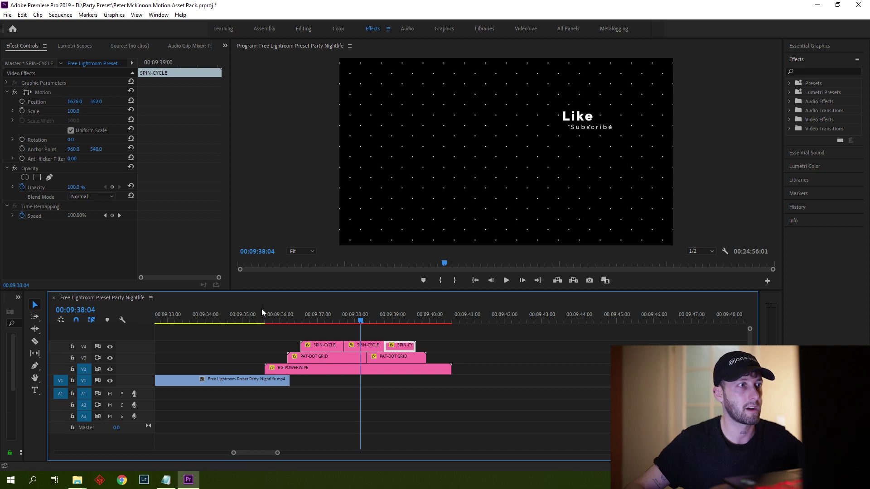